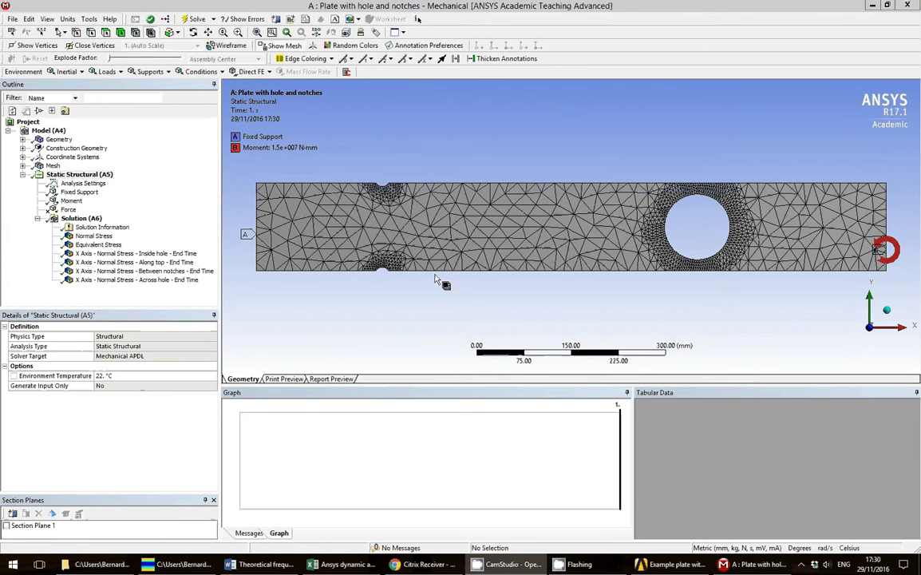
- Rotate the plate, return to front view, and show Equivalent Stress (272.61 MPa peak)
left_click(888, 311)
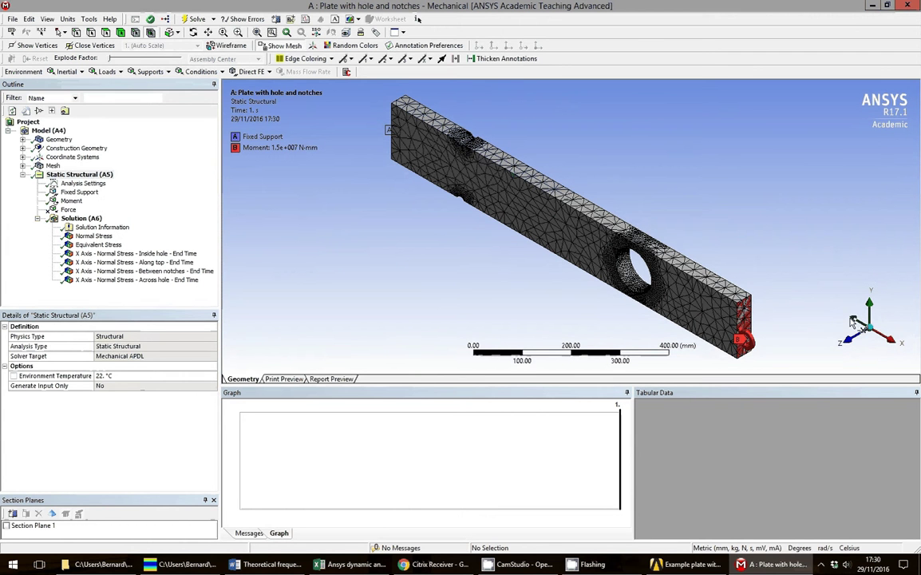
middle_click_drag(767, 311, 818, 336)
left_click(818, 336)
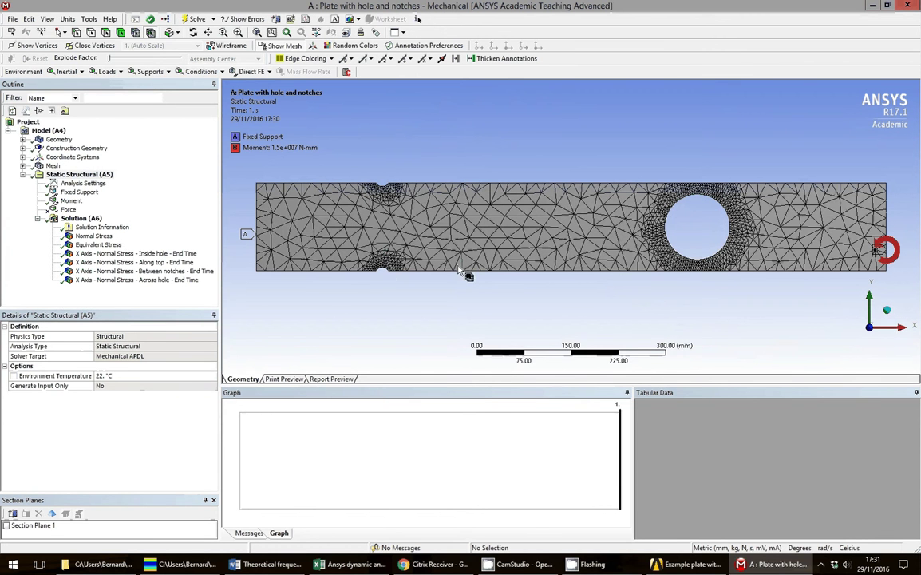
left_click(94, 236)
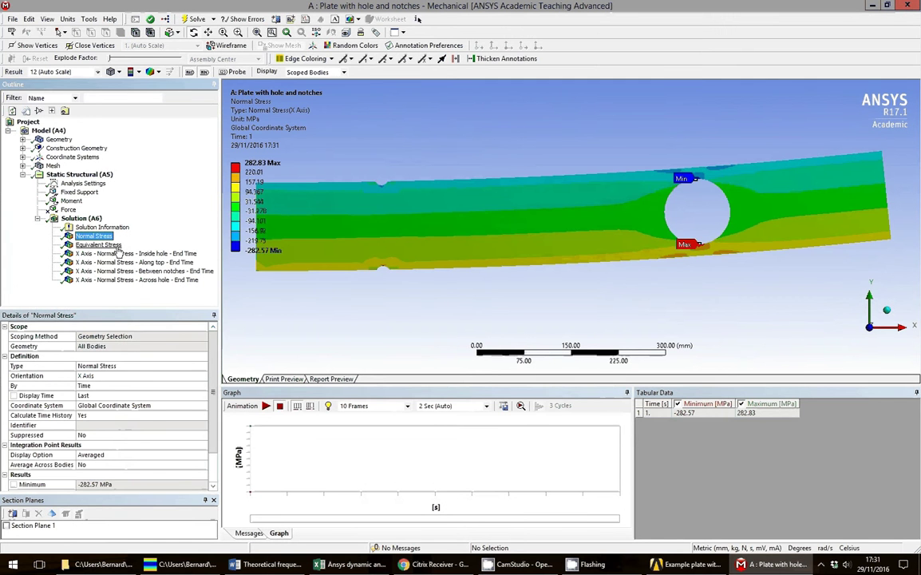
key("Down")
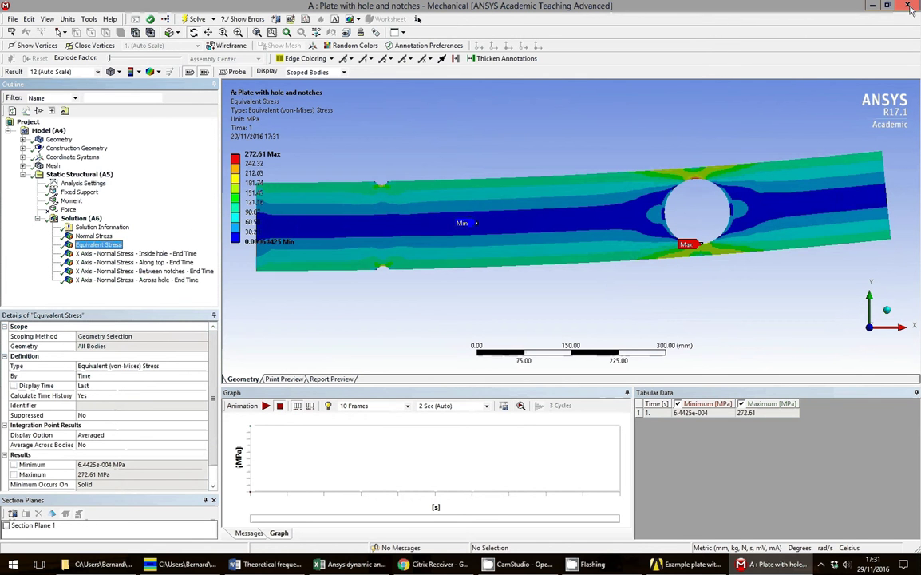
- Save the Mechanical project and return to the Workbench project window
key("ctrl+s")
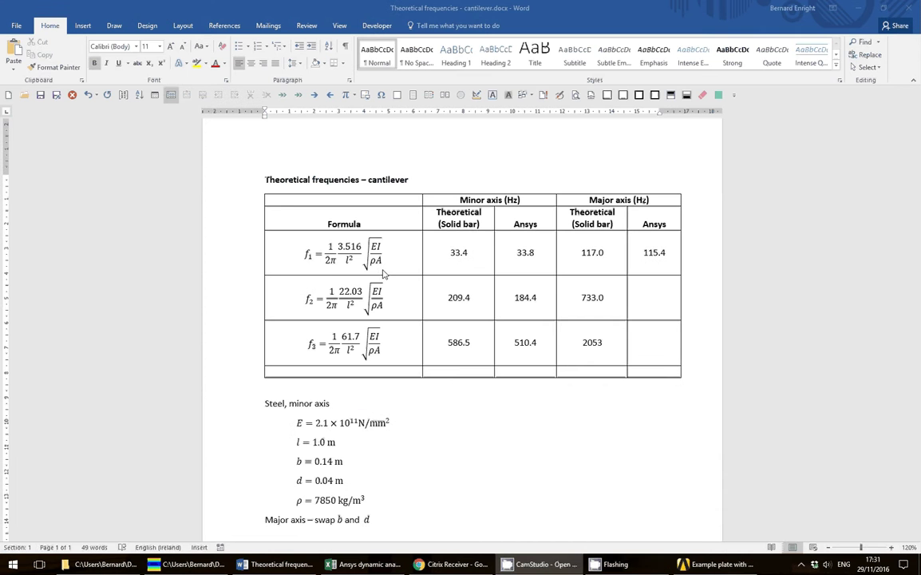
left_click(693, 565)
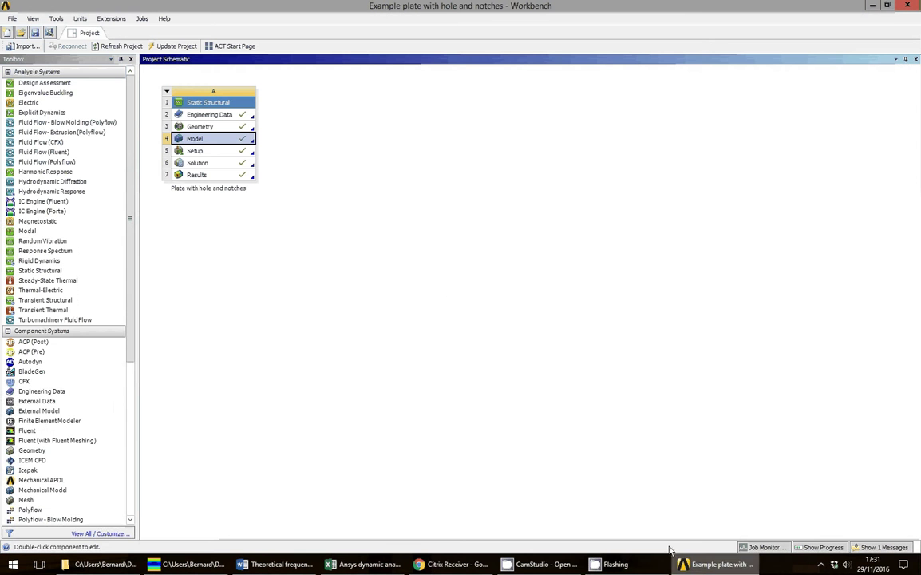
- Replace analysis system A's Static Structural analysis with a Modal system
left_click(166, 93)
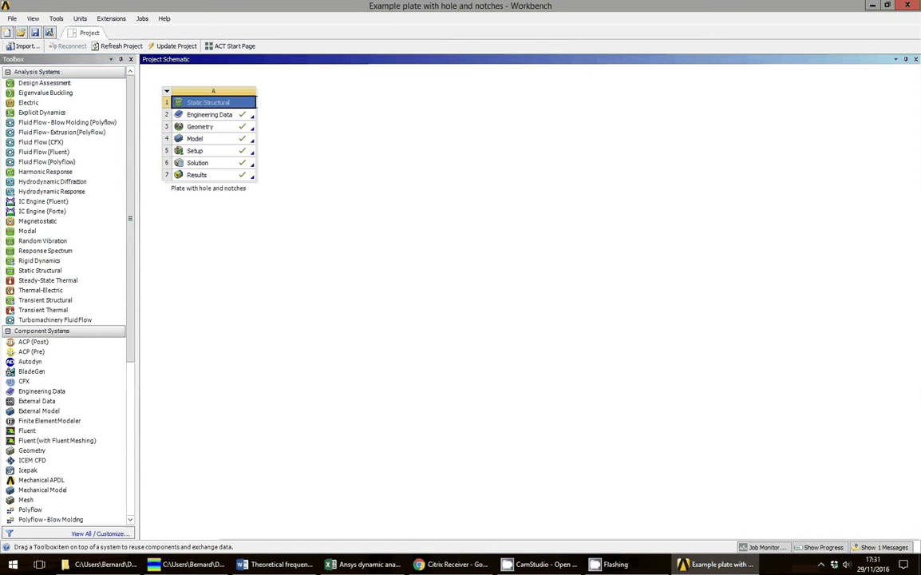
right_click(164, 97)
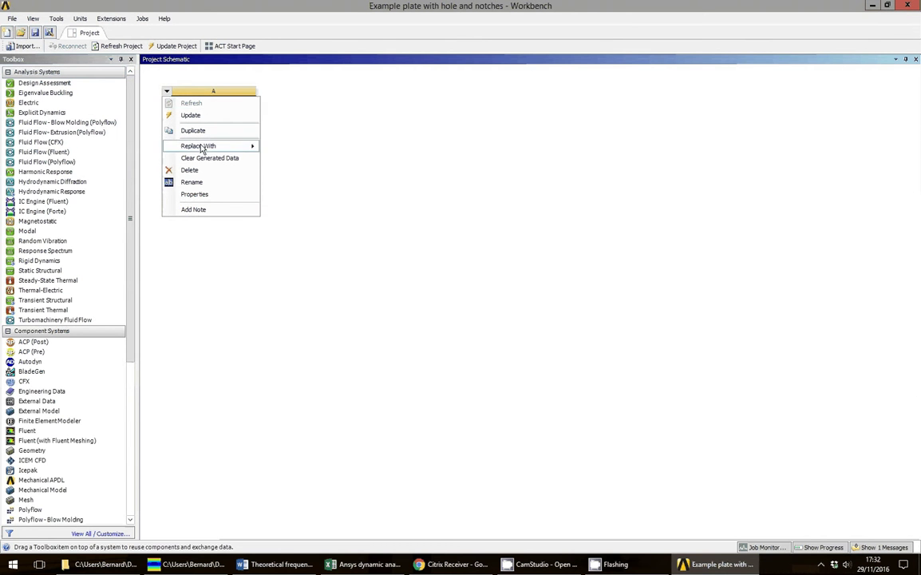
mouse_move(198, 146)
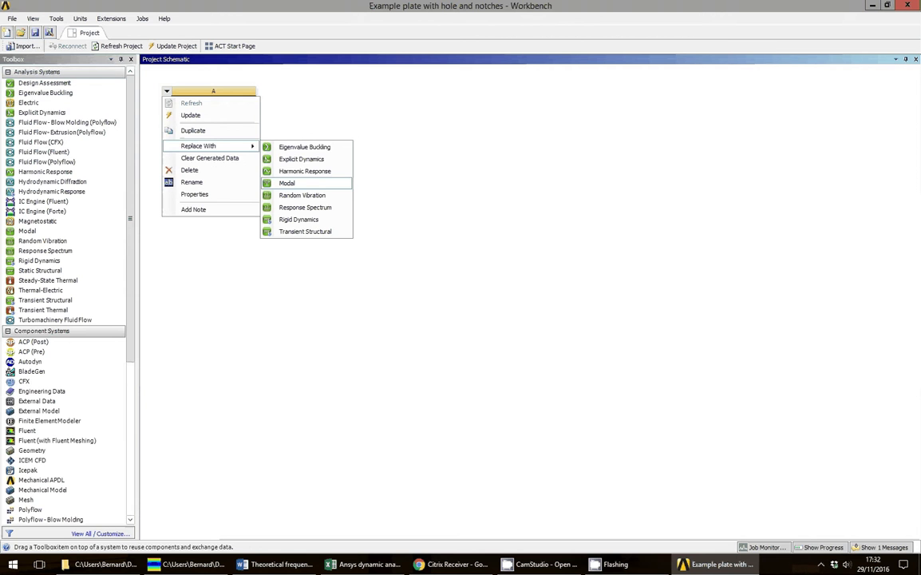
left_click(287, 183)
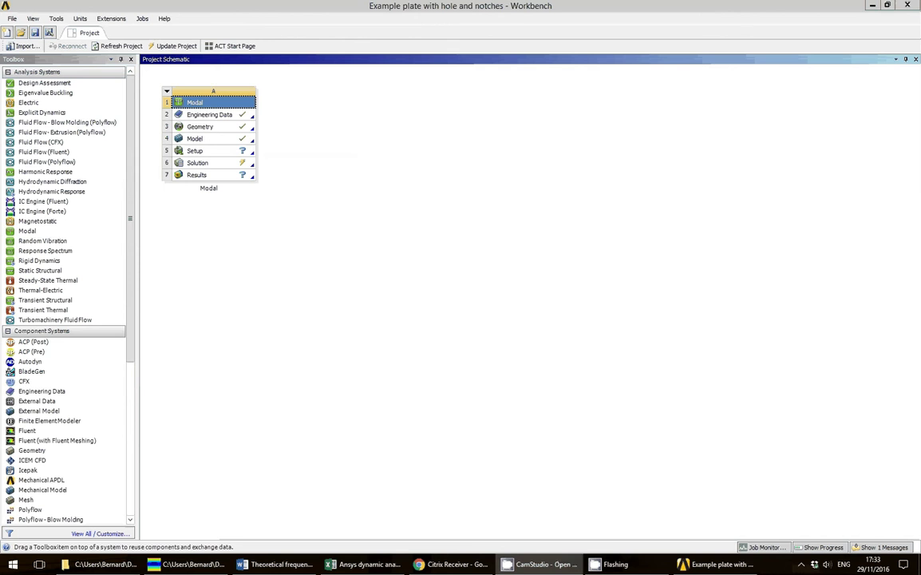
- Open the model in Mechanical and delete the Moment load
double_click(196, 139)
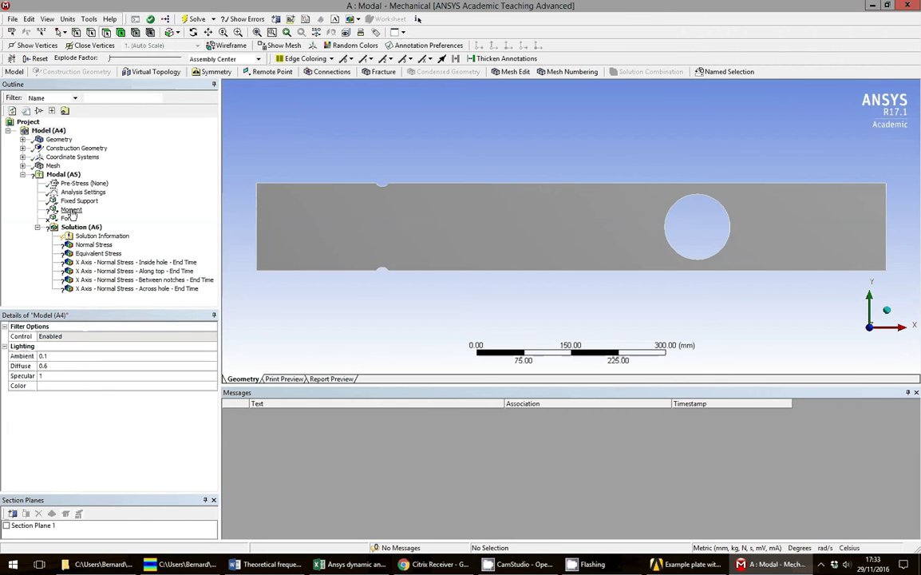
left_click(72, 210)
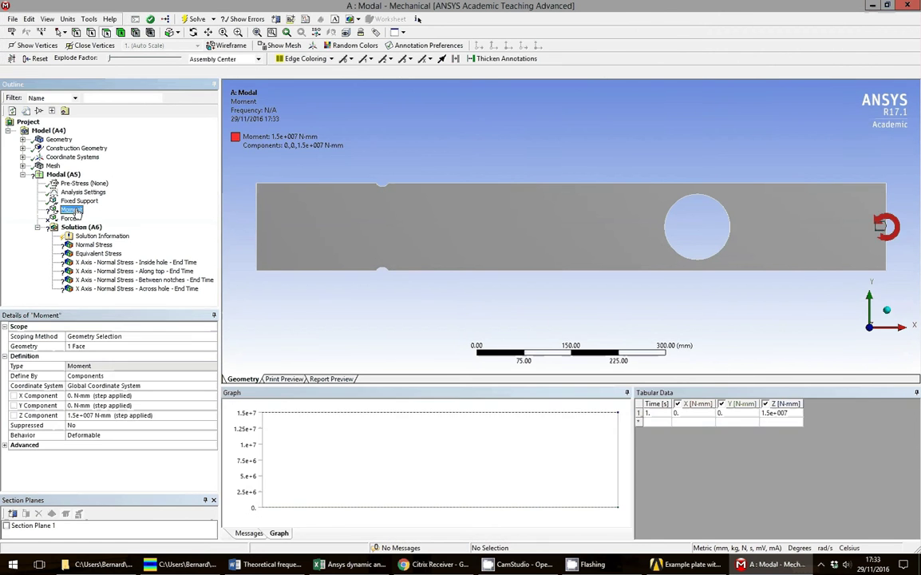
right_click(76, 209)
left_click(144, 309)
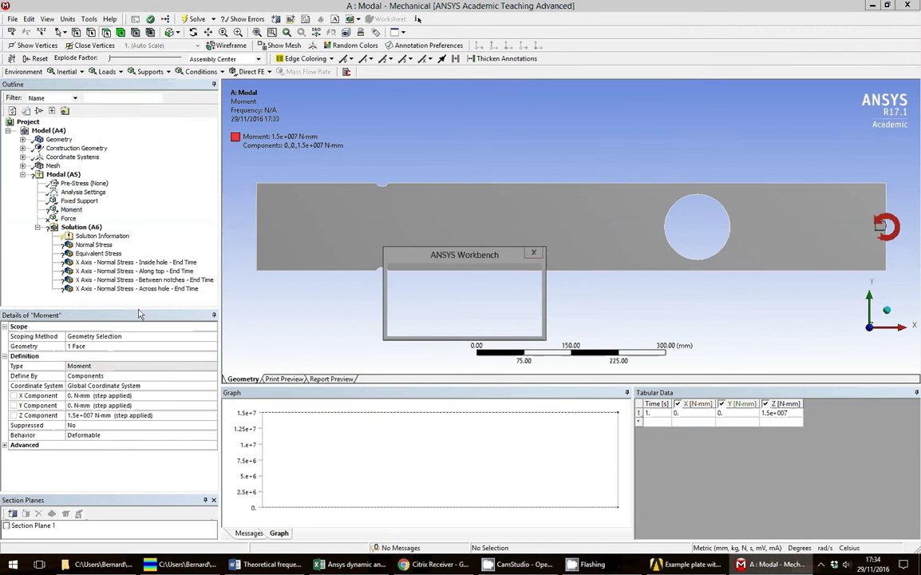
left_click(458, 323)
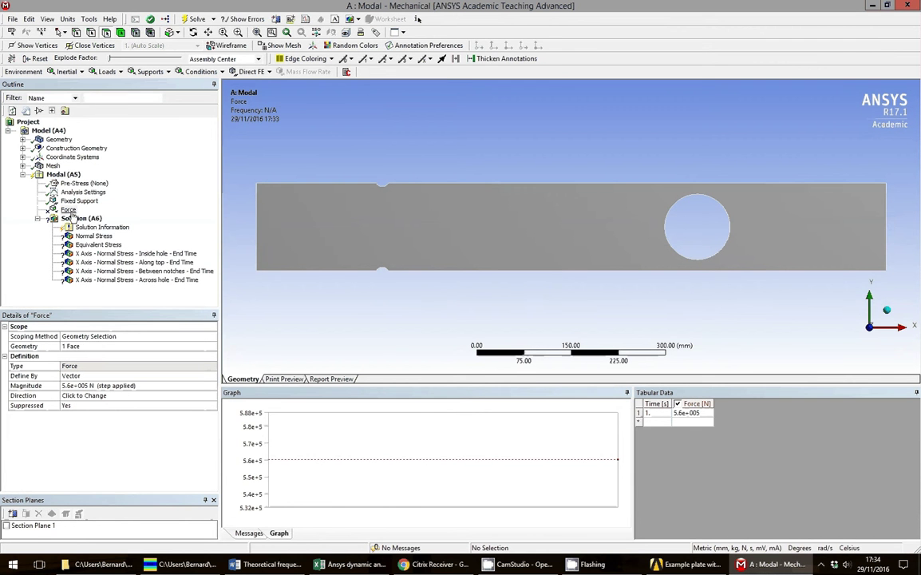
- Delete the Force load so only the fixed support remains
right_click(69, 212)
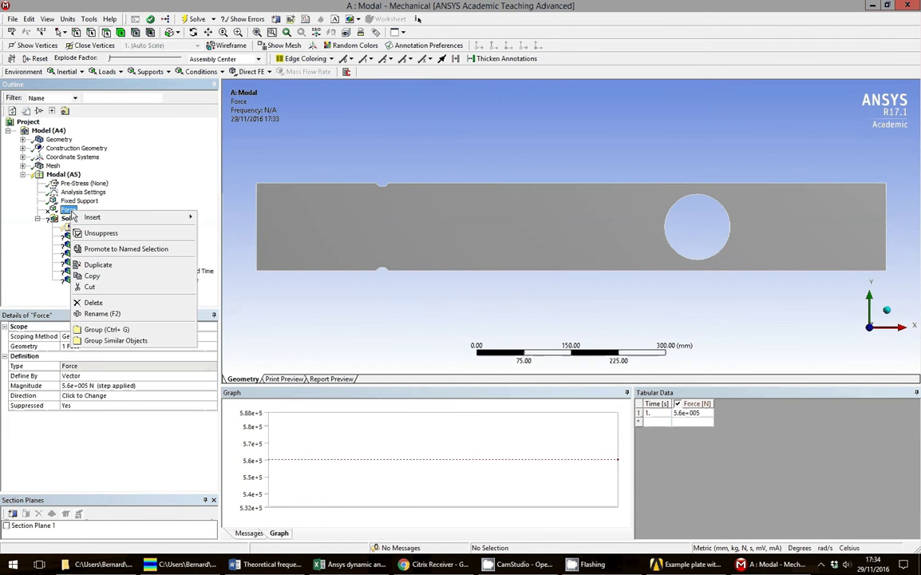
left_click(114, 303)
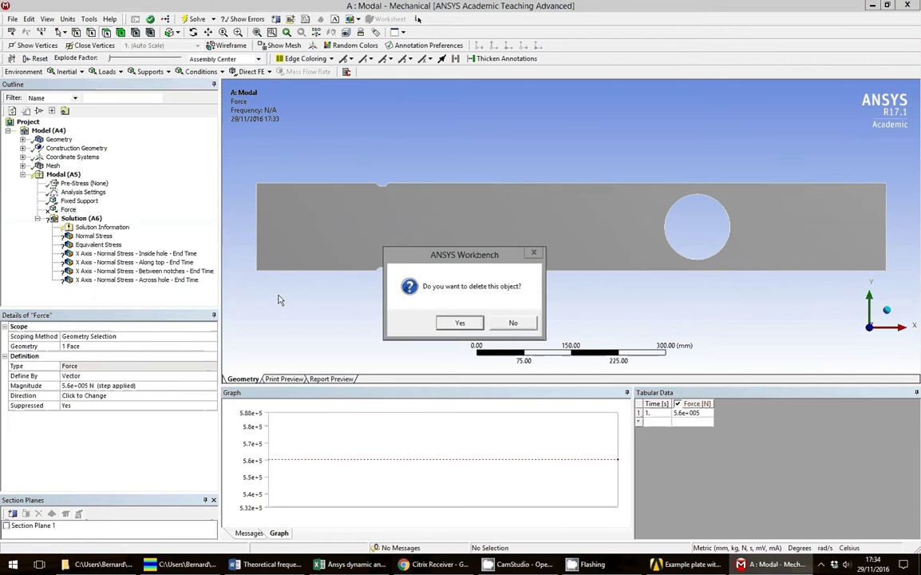
left_click(464, 322)
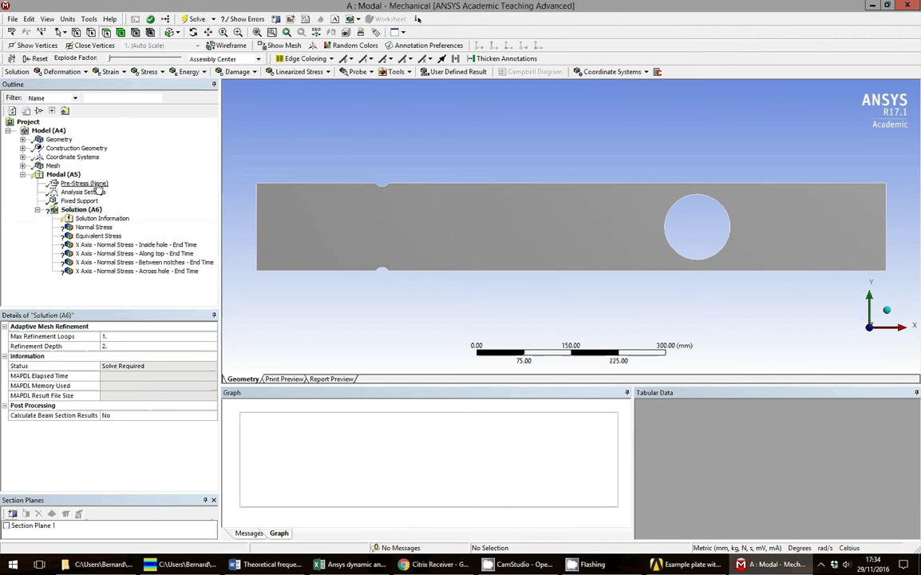
- Delete the six stress results from Normal Stress through Across hole
left_click(94, 227)
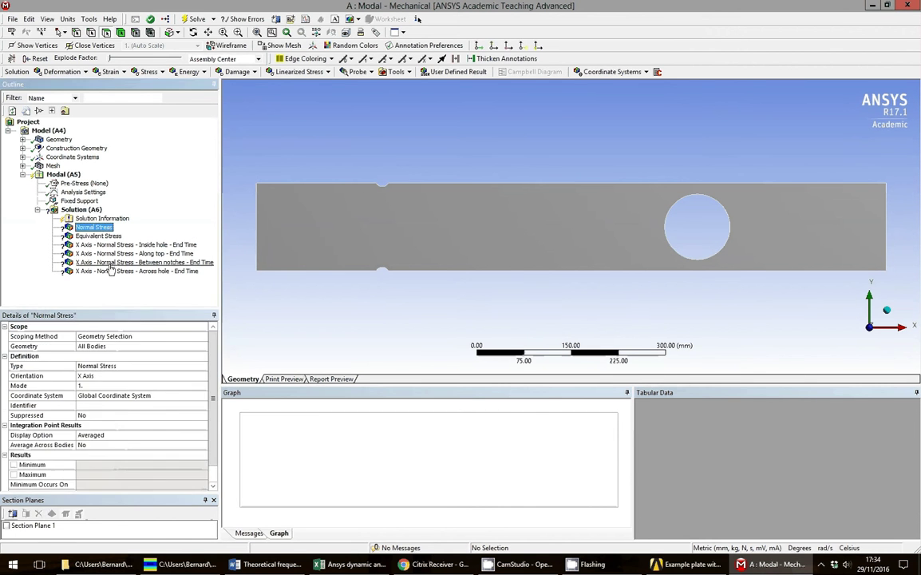
left_click(107, 273, "shift")
right_click(107, 273)
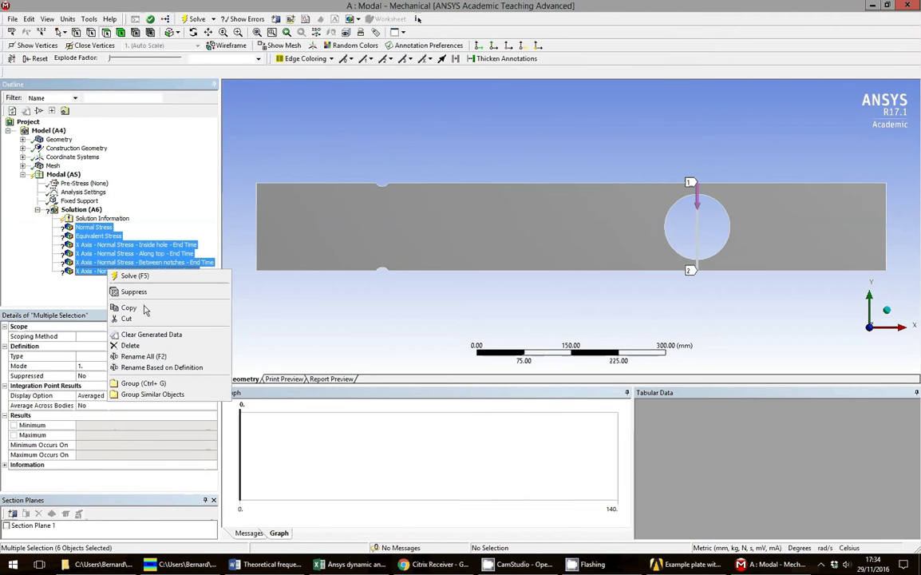
left_click(130, 345)
left_click(413, 298)
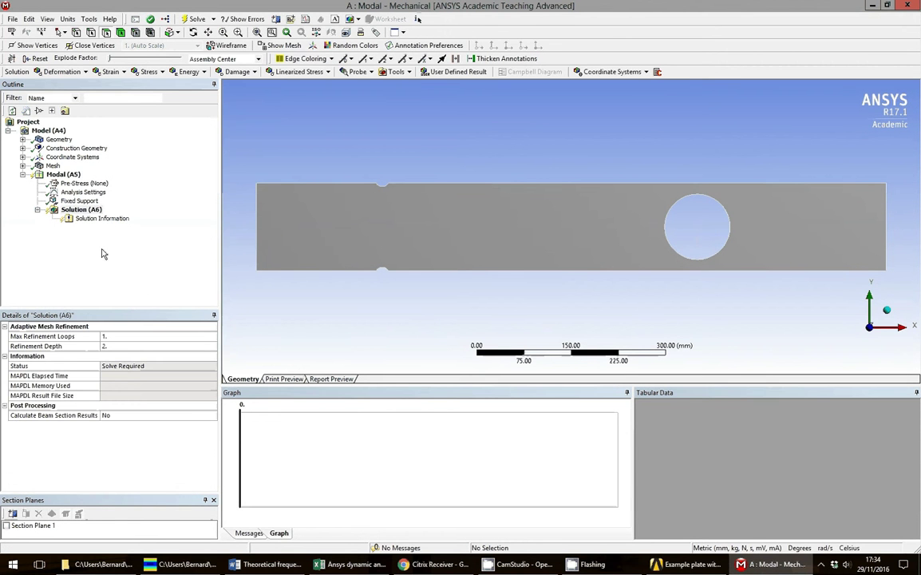
- Inspect the mesh Refinement and the Solid body's material, then reset to front view
left_click(52, 166)
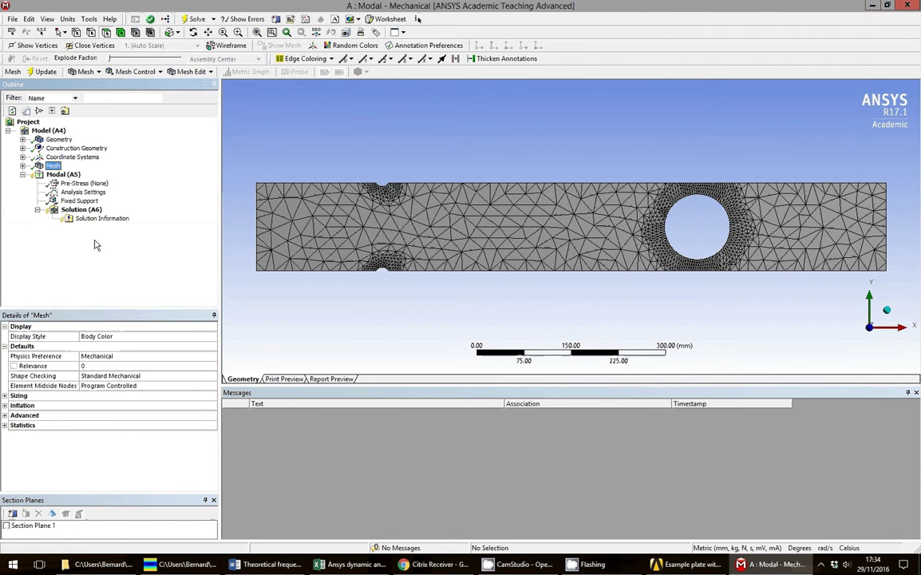
left_click(22, 165)
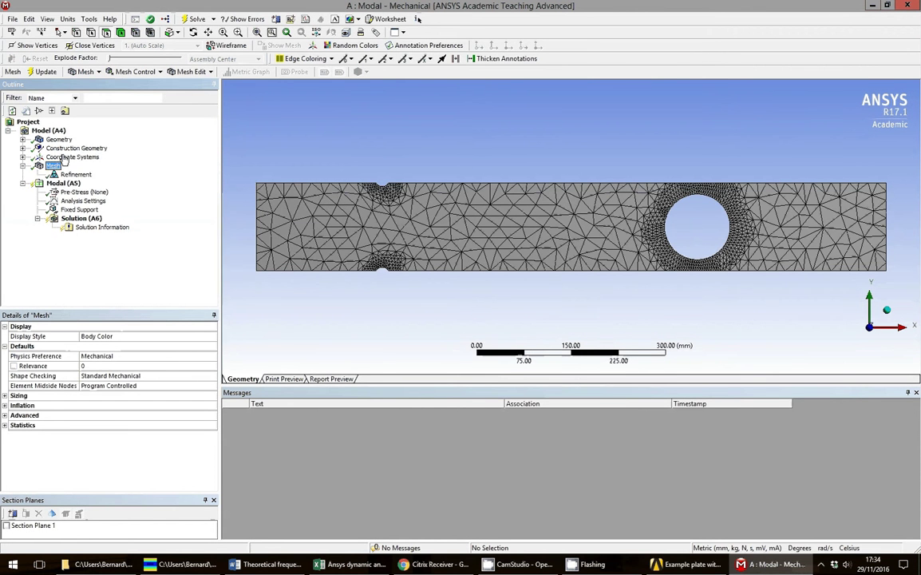
left_click(57, 139)
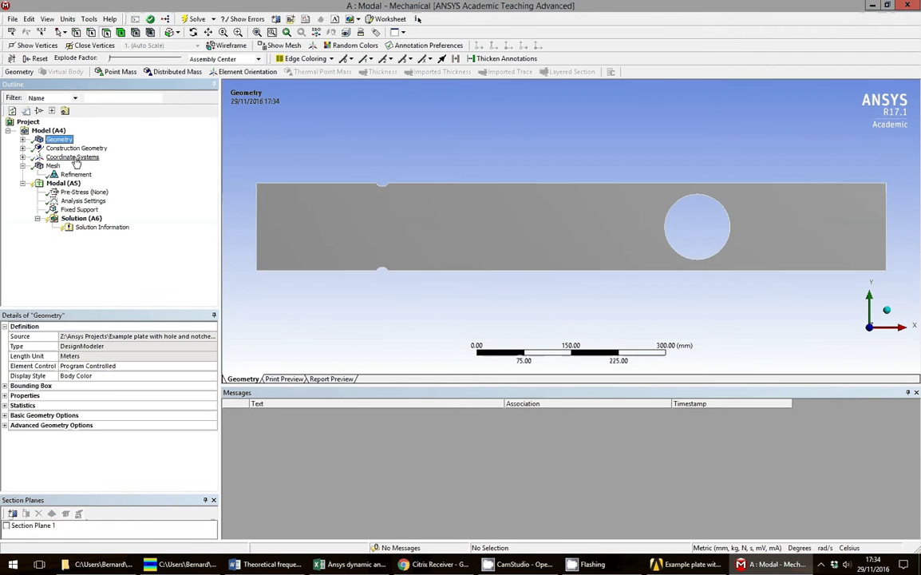
left_click(23, 139)
left_click(66, 148)
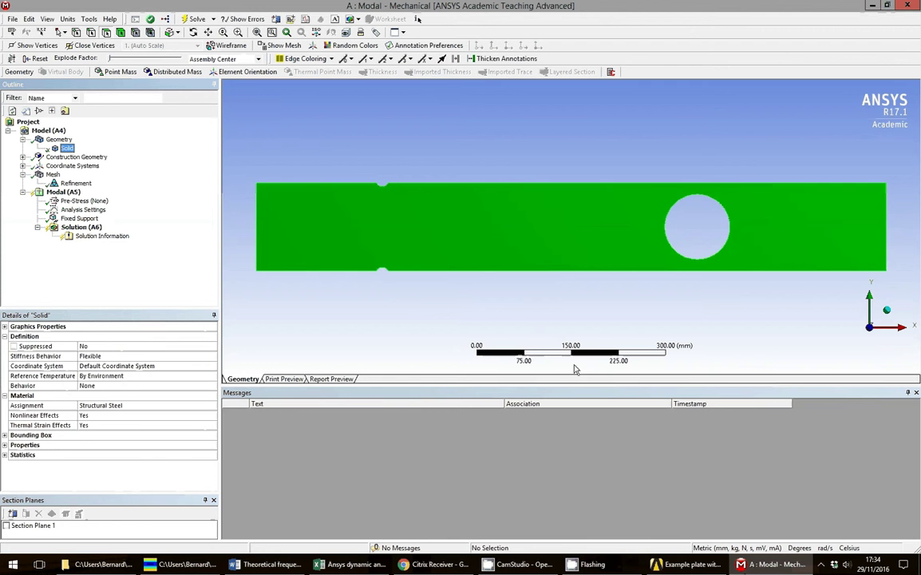
left_click(888, 312)
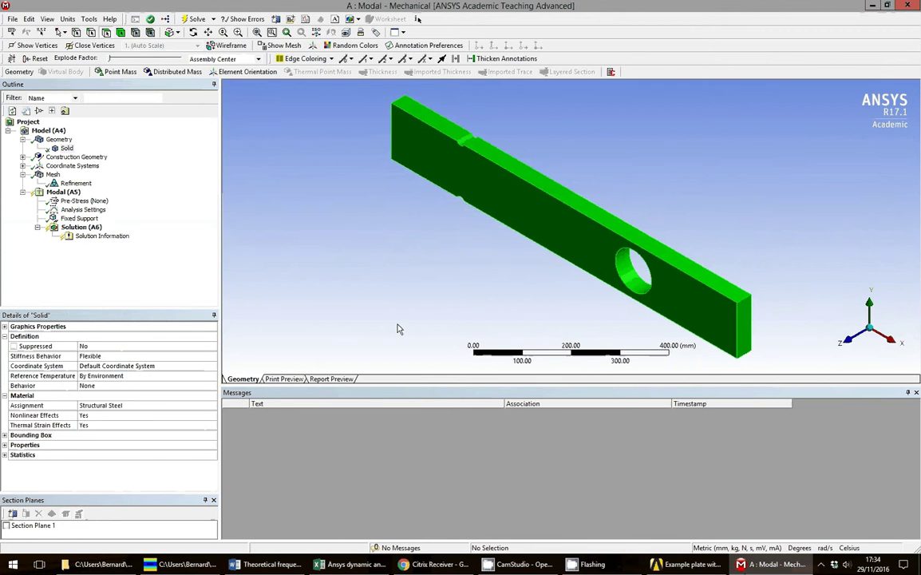
left_click(51, 174)
left_click(862, 347)
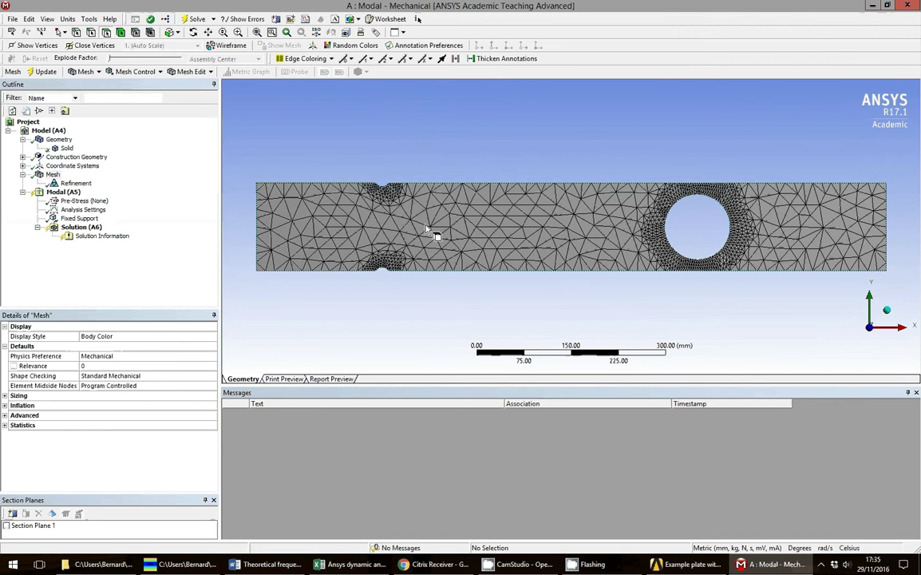
- Delete the mesh Refinement and regenerate the mesh without it
right_click(70, 184)
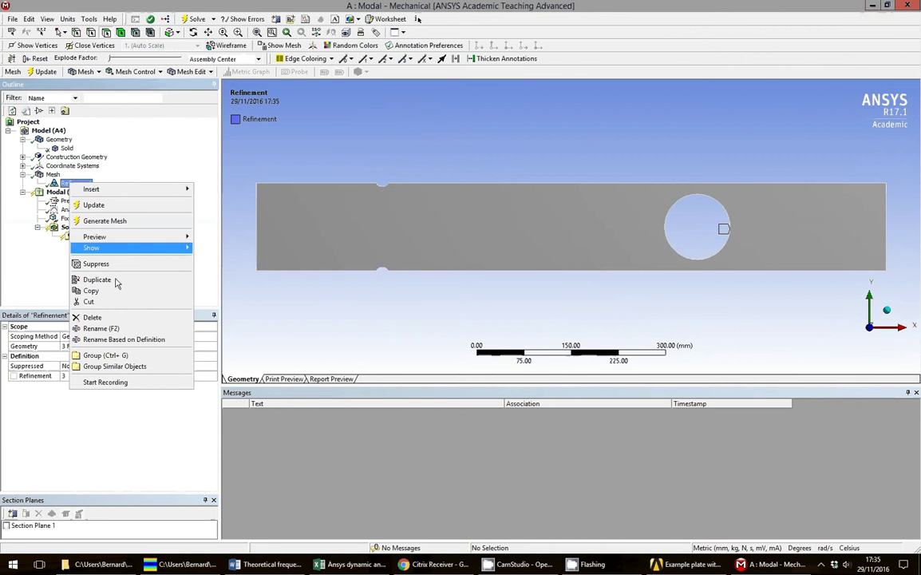
left_click(155, 317)
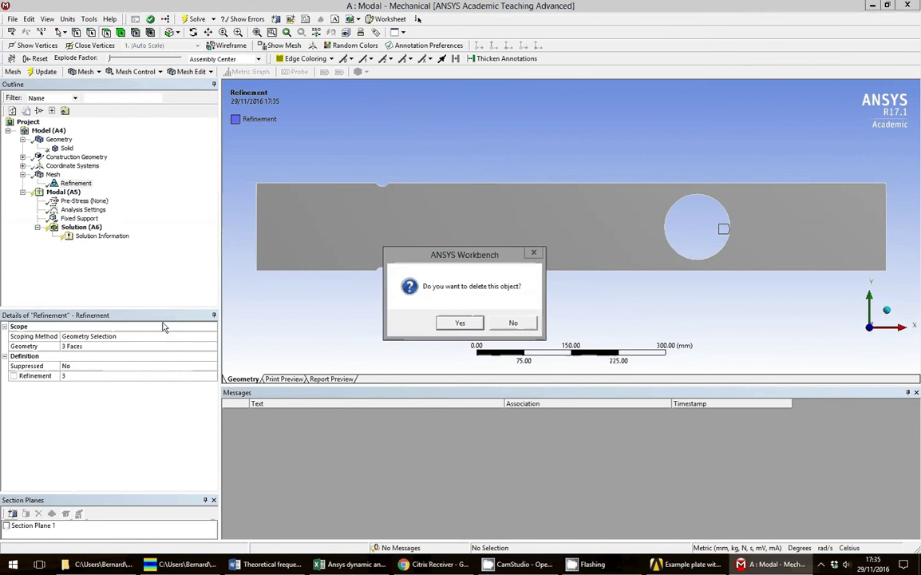
left_click(459, 324)
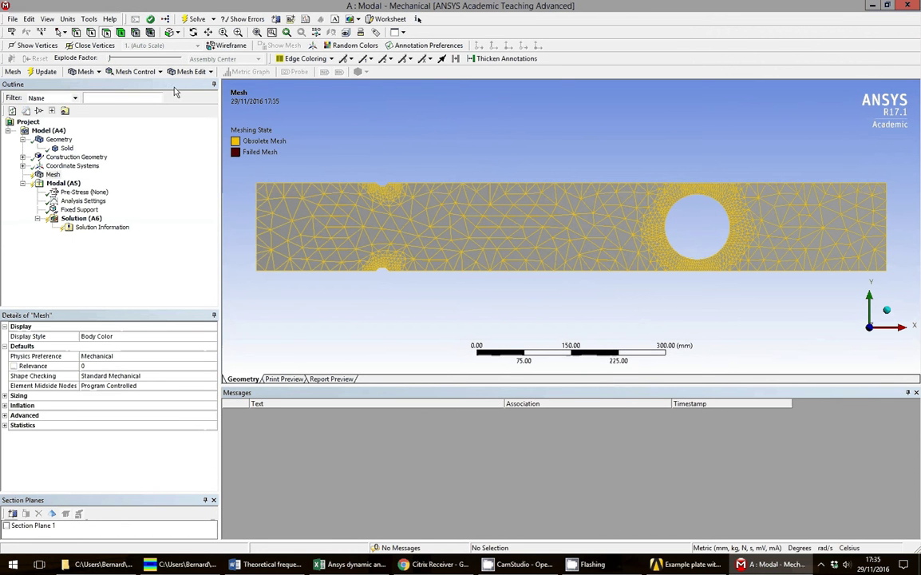
right_click(51, 174)
left_click(90, 211)
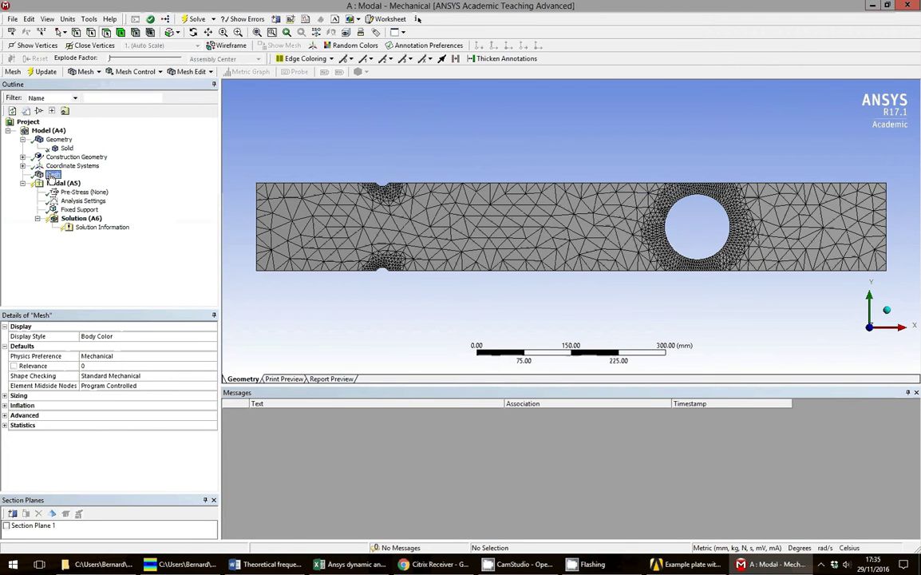
- Set the mesh Relevance Center to Medium and generate the mesh
left_click(50, 175)
left_click(5, 396)
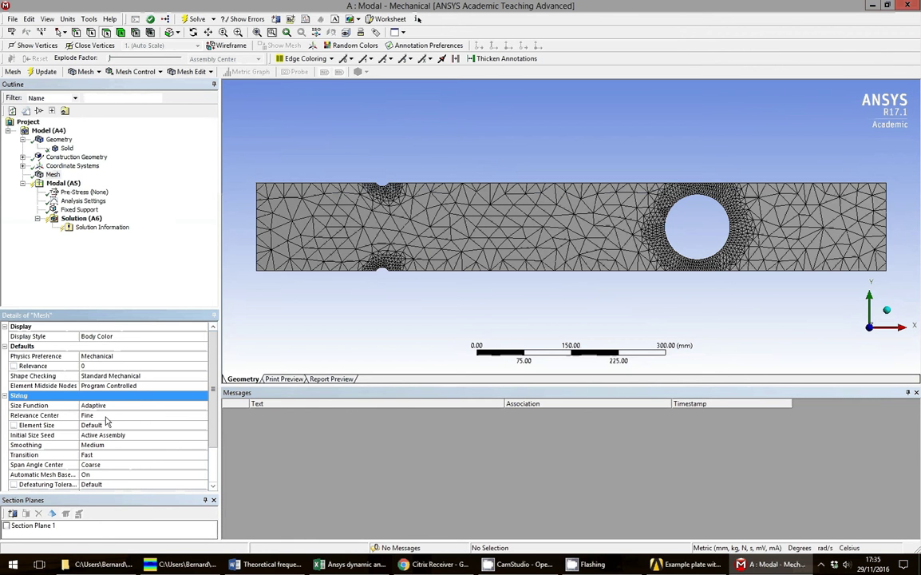
left_click(200, 416)
left_click(204, 417)
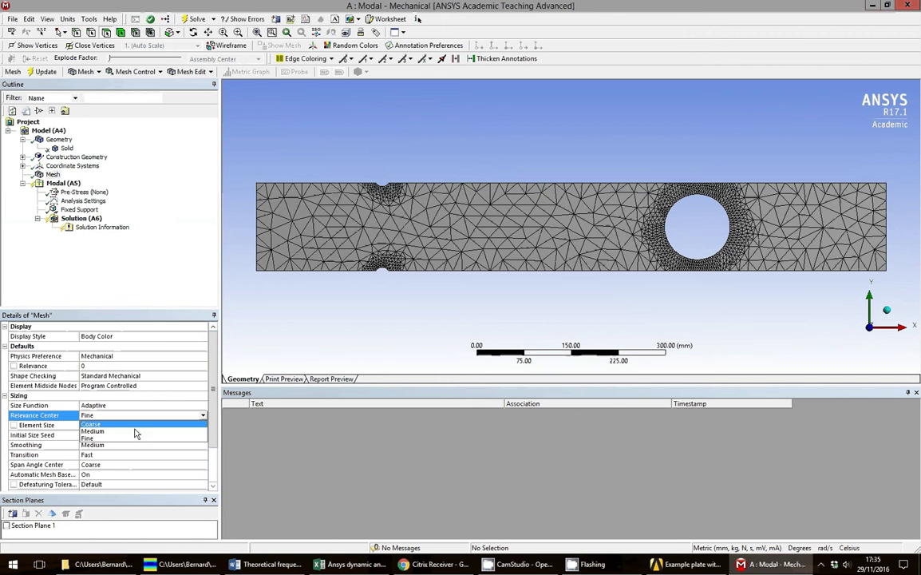
left_click(133, 432)
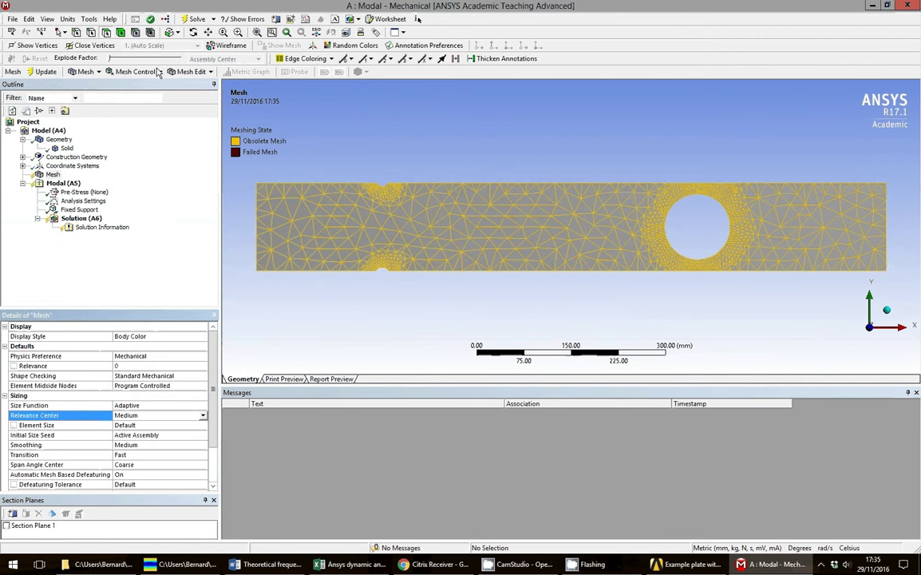
left_click(51, 174)
right_click(52, 174)
left_click(91, 212)
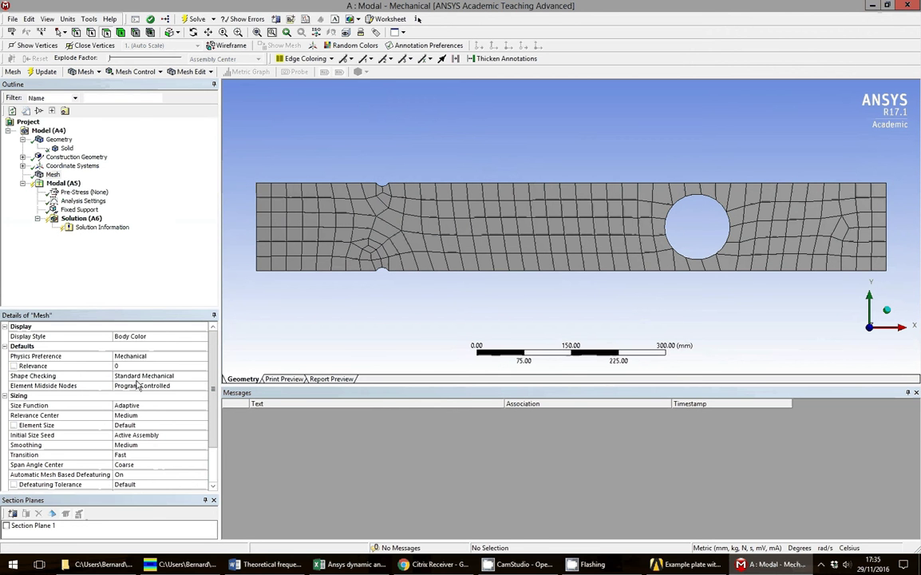
- Check the element size and change the Relevance Center to Fine
left_click(143, 423)
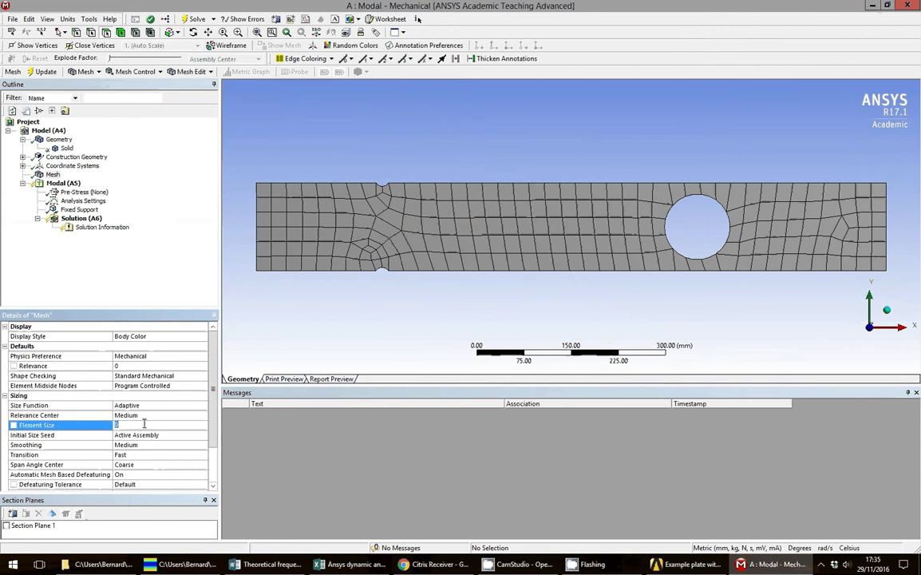
left_click(203, 416)
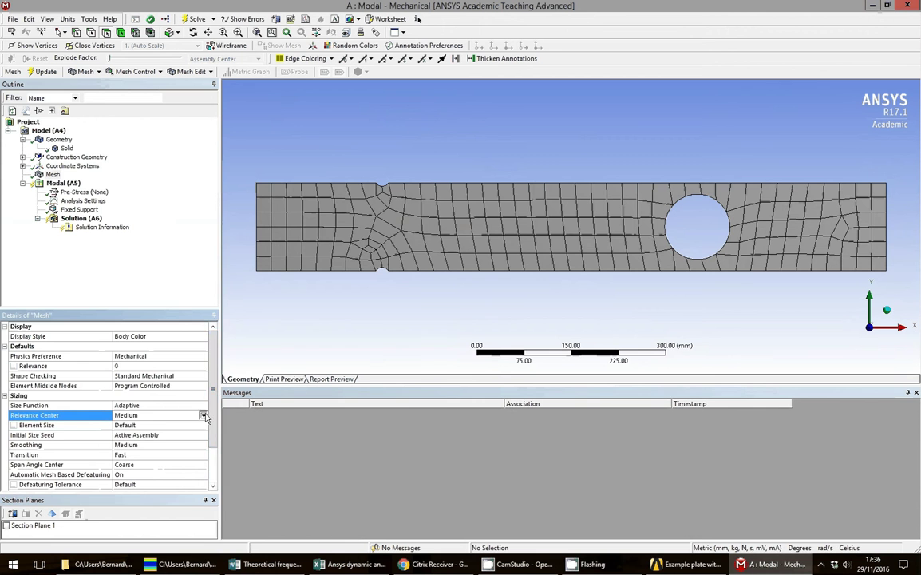
left_click(204, 416)
left_click(150, 443)
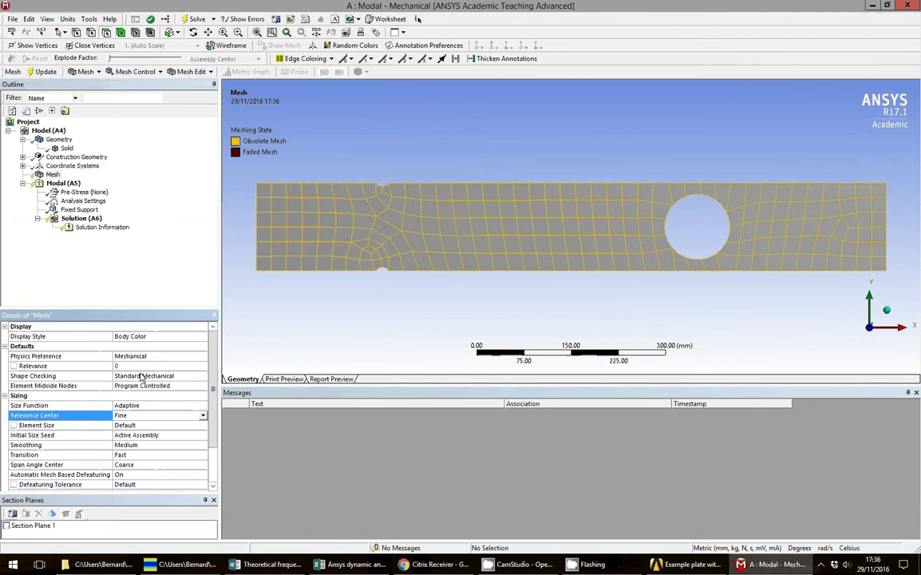
right_click(52, 174)
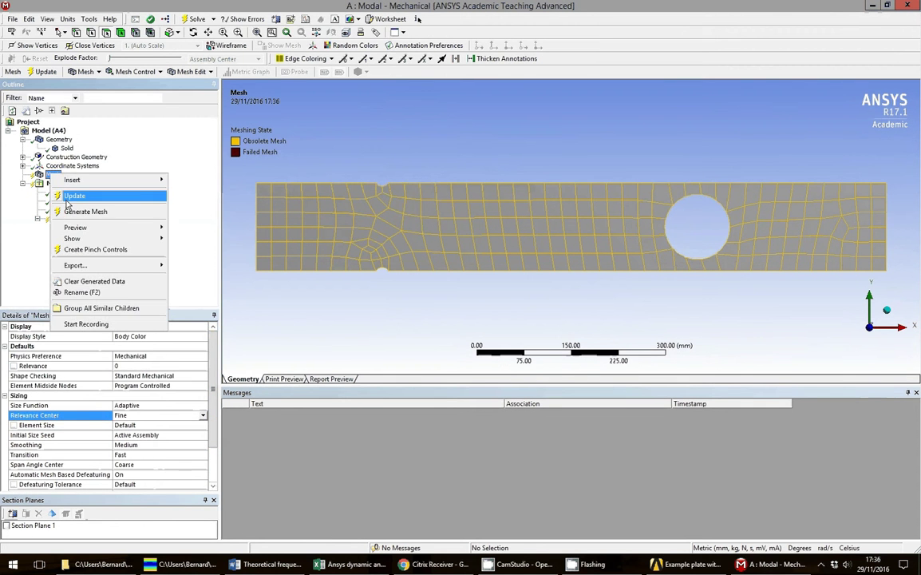
- Update the mesh to remesh the plate at the Fine relevance centre
left_click(72, 197)
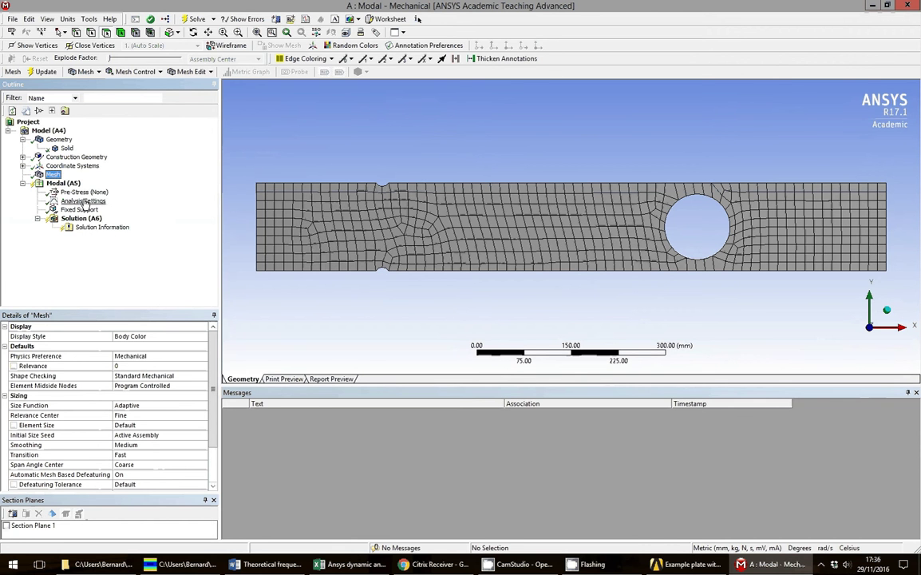
- Review the analysis settings (6 modes) and add a Total Deformation result
left_click(83, 201)
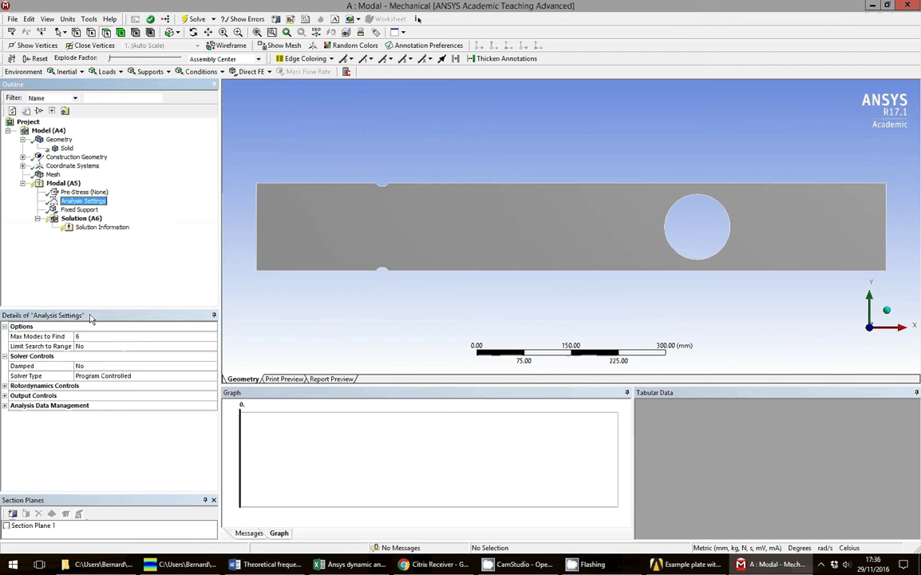
right_click(86, 220)
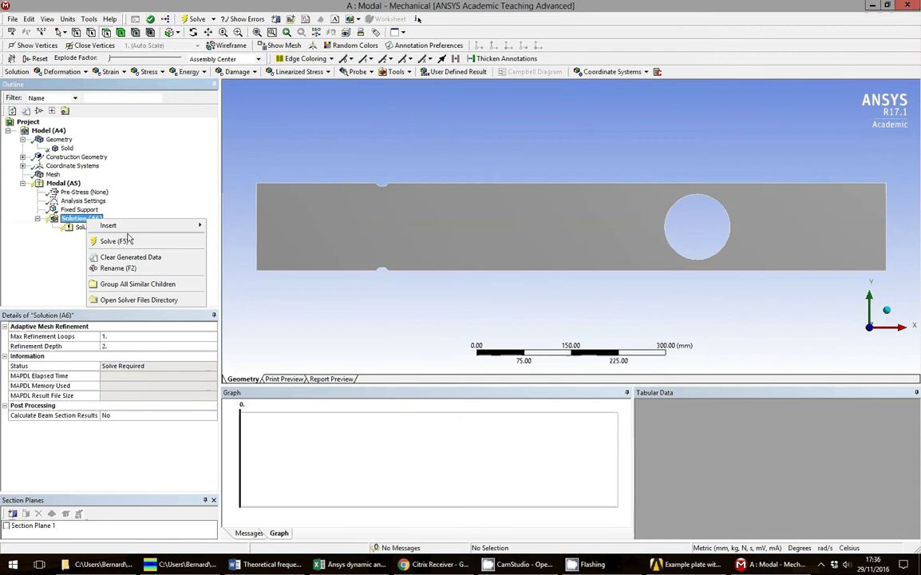
mouse_move(133, 226)
mouse_move(232, 228)
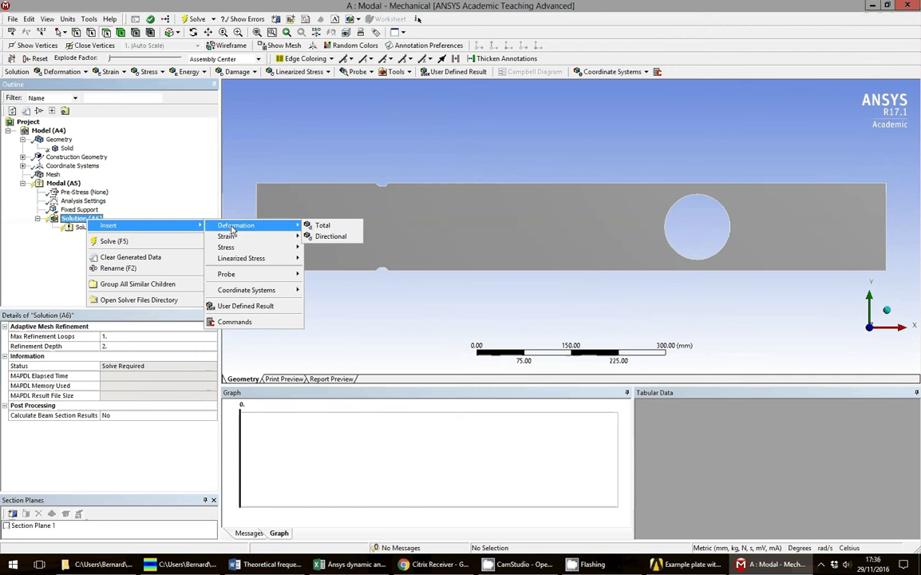
left_click(327, 227)
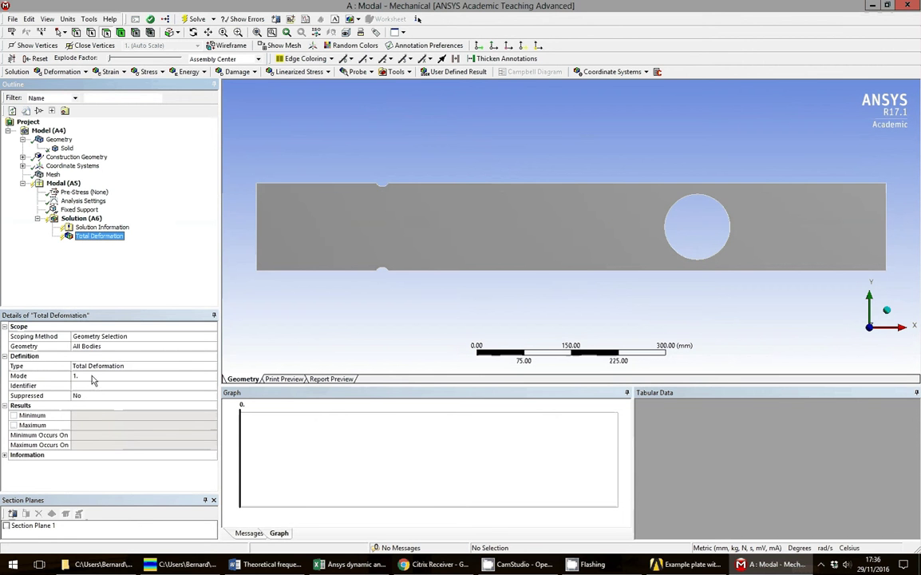
- Add a second Total Deformation result and set its Mode to 2
left_click(97, 229)
right_click(96, 227)
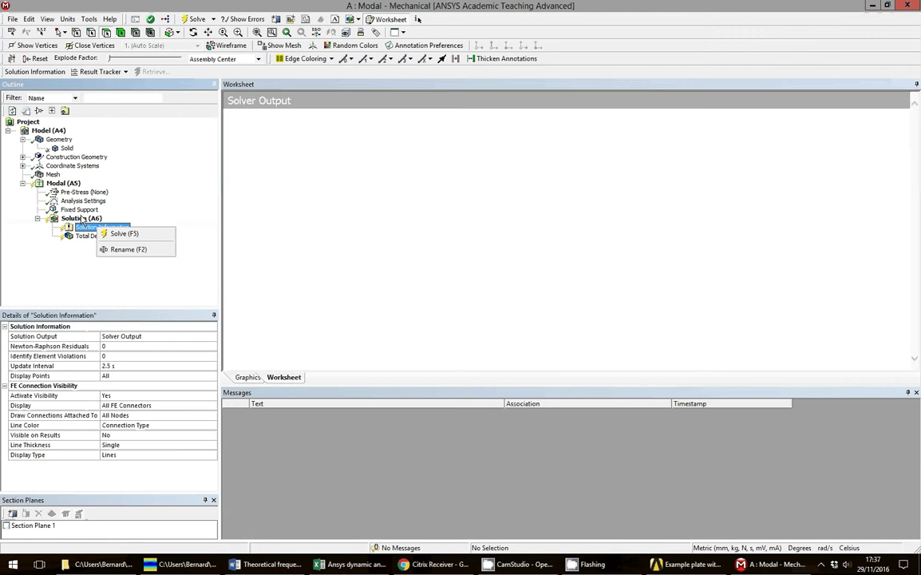
left_click(79, 217)
right_click(83, 219)
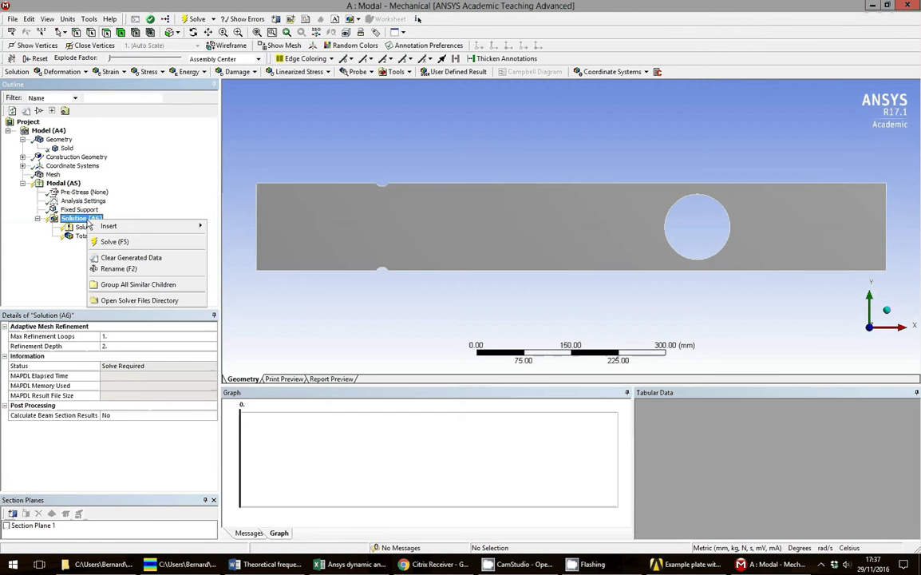
mouse_move(120, 228)
mouse_move(256, 226)
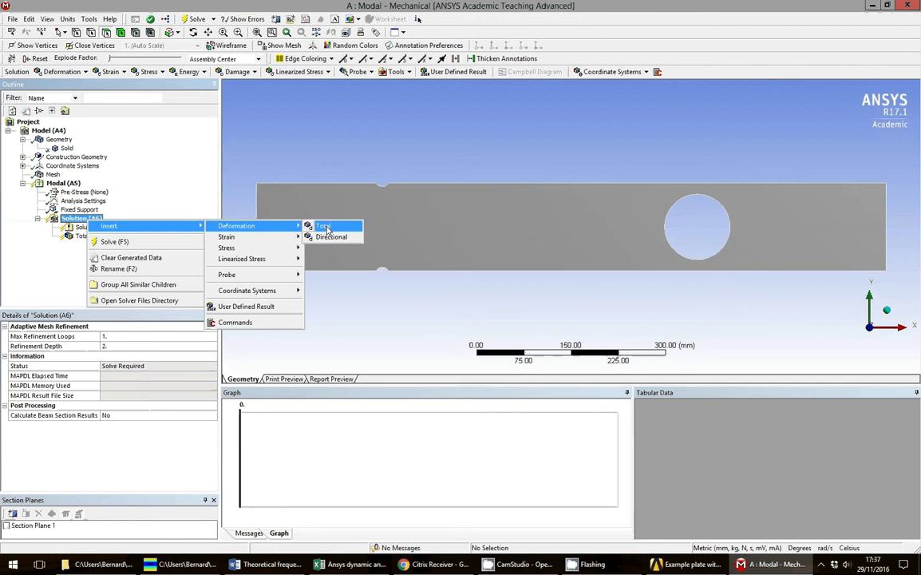
left_click(331, 226)
left_click(128, 375)
left_click(185, 376)
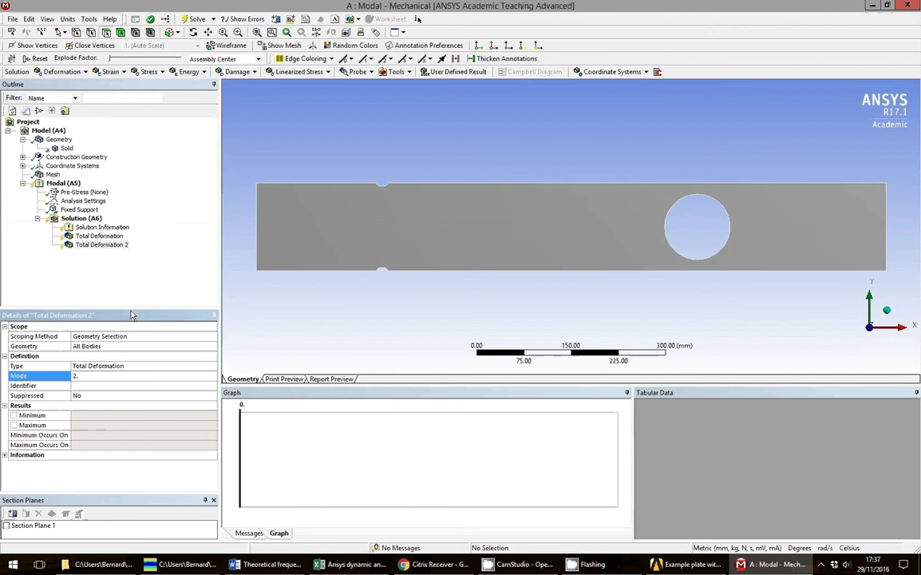
left_click(180, 214)
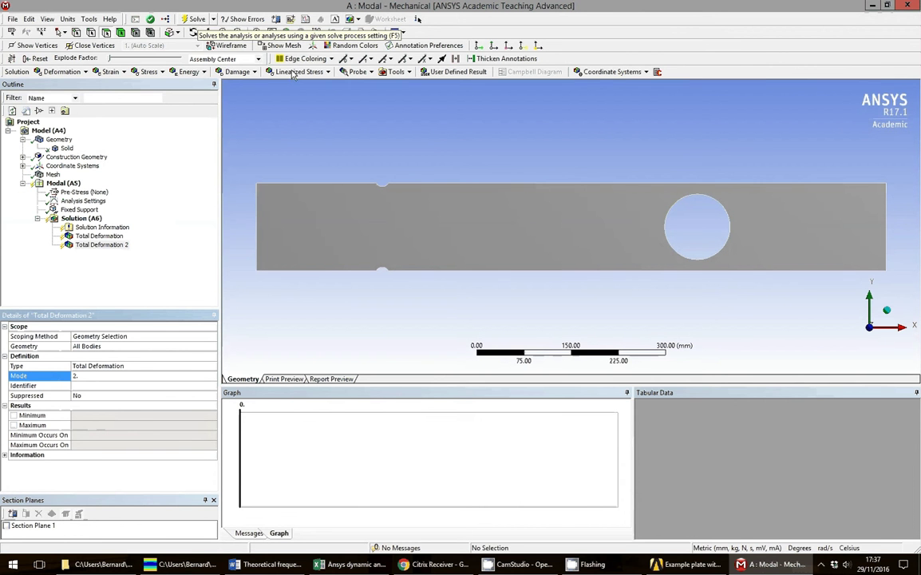
- Solve the modal analysis with F5 and view the mode 1 and mode 2 deformations
left_click(888, 313)
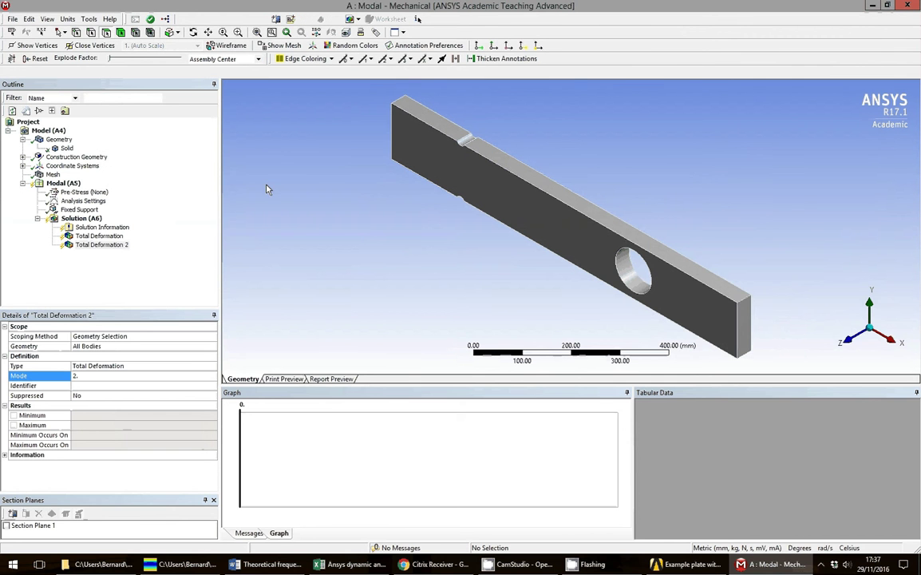
key("F5")
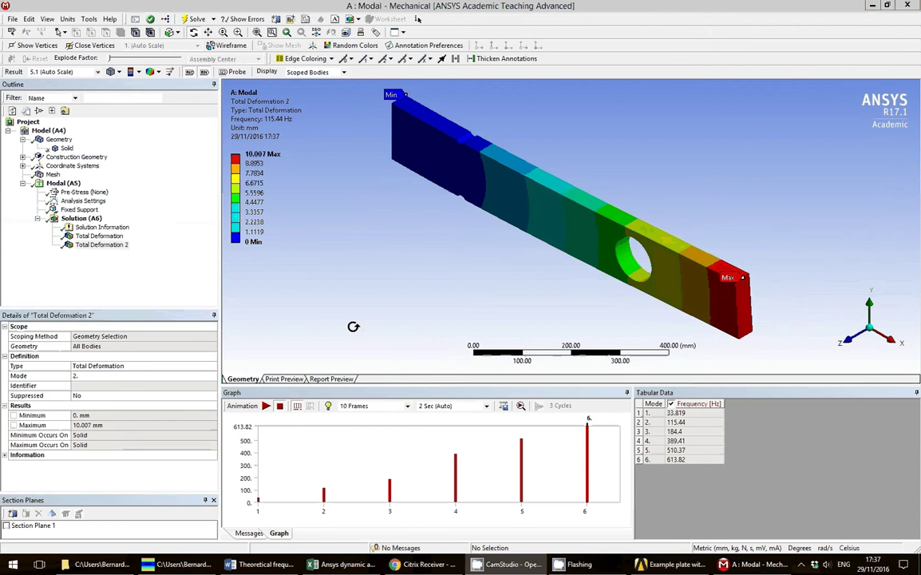
left_click(112, 237)
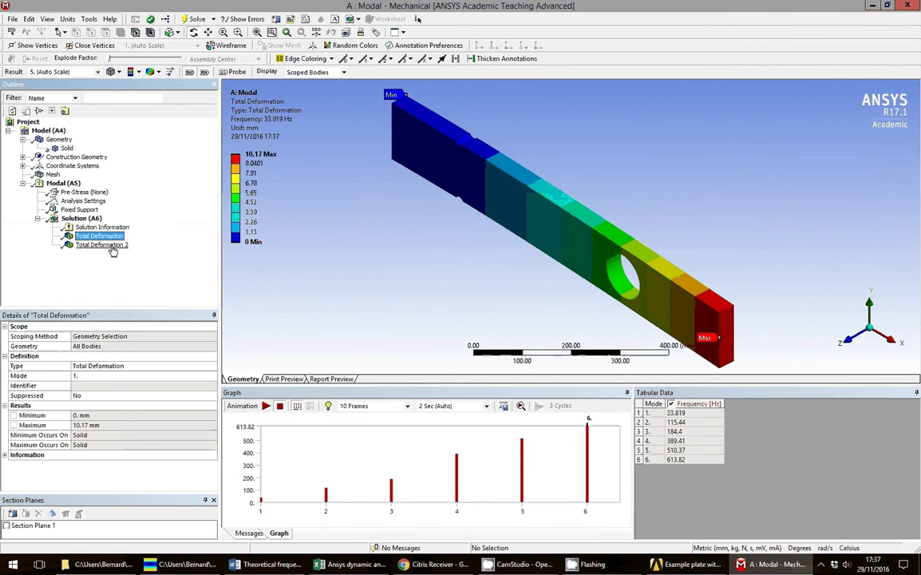
left_click(102, 246)
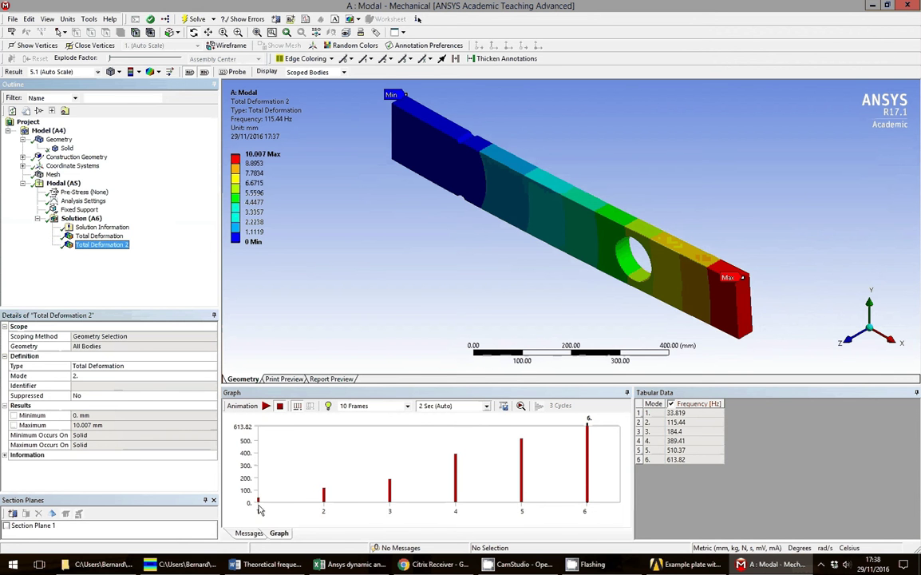
left_click(324, 495)
- Add Total Deformation 3 under the Solution and set it to mode 3
left_click(101, 228)
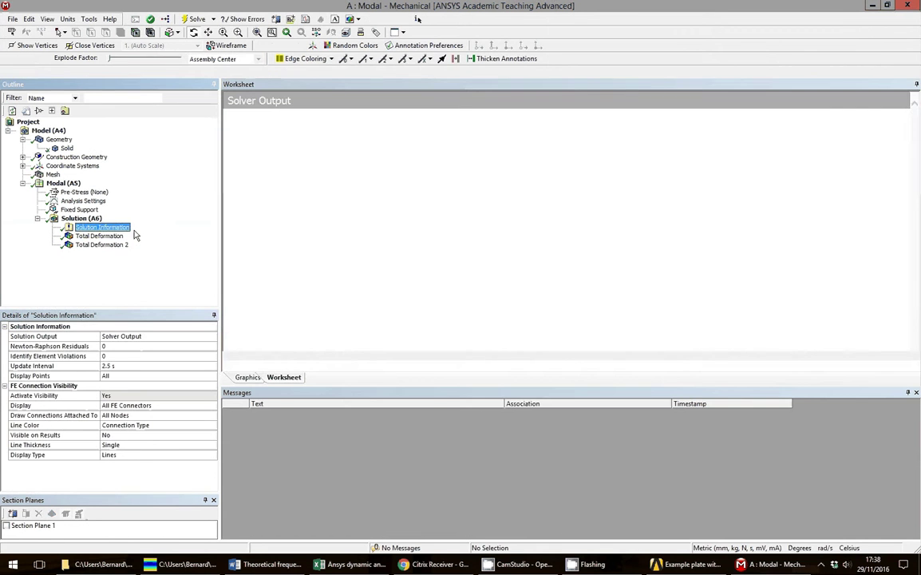
left_click(80, 218)
right_click(80, 219)
mouse_move(184, 226)
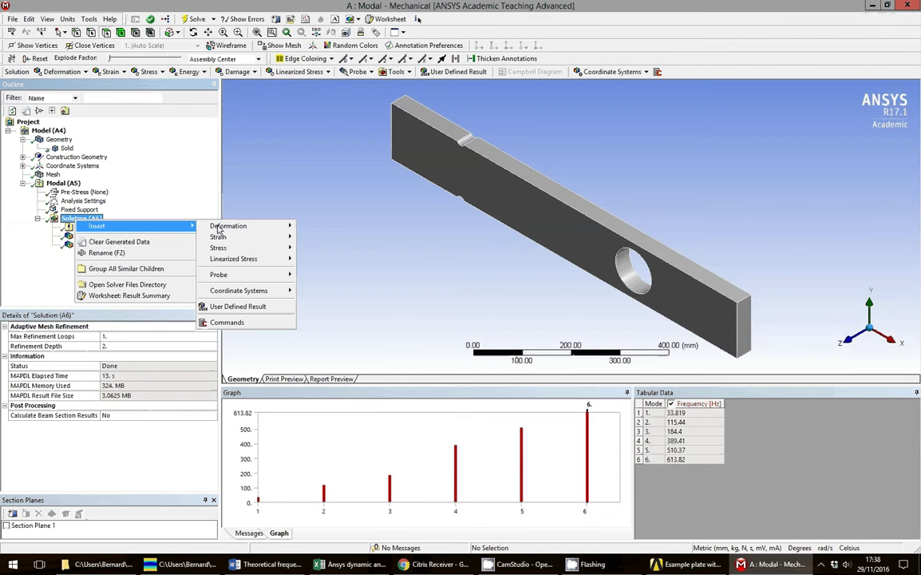
mouse_move(228, 226)
left_click(311, 226)
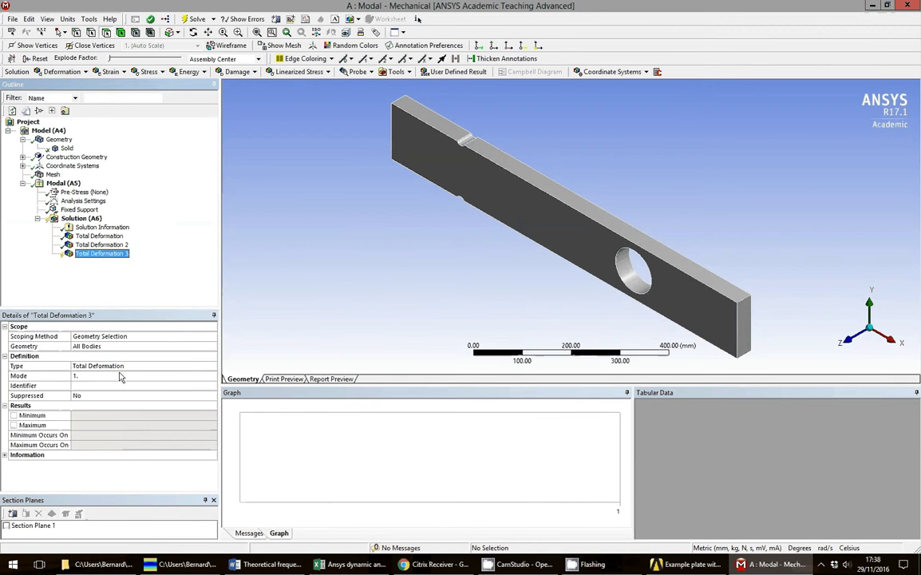
left_click(120, 376)
left_click(189, 376)
left_click(189, 376)
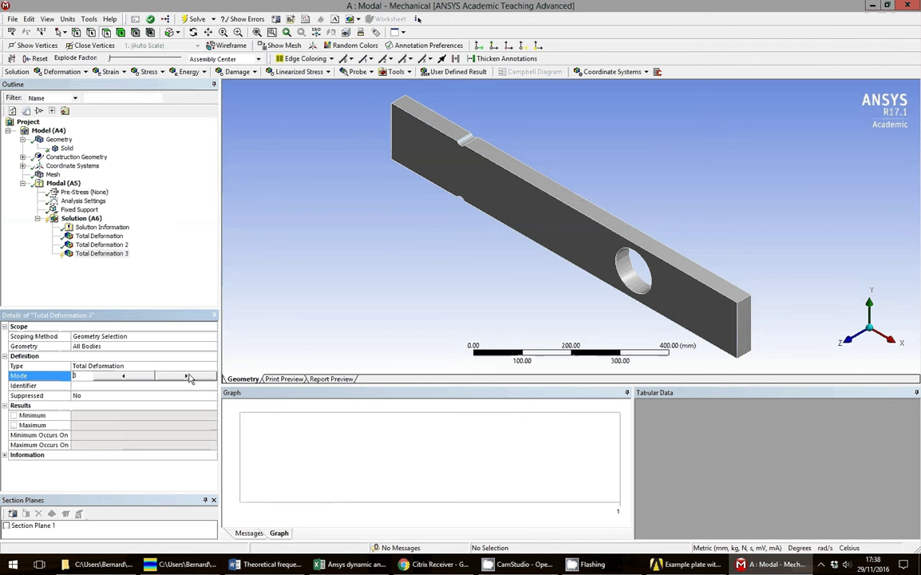
- Add Total Deformation 4 and set it to mode 4
right_click(80, 220)
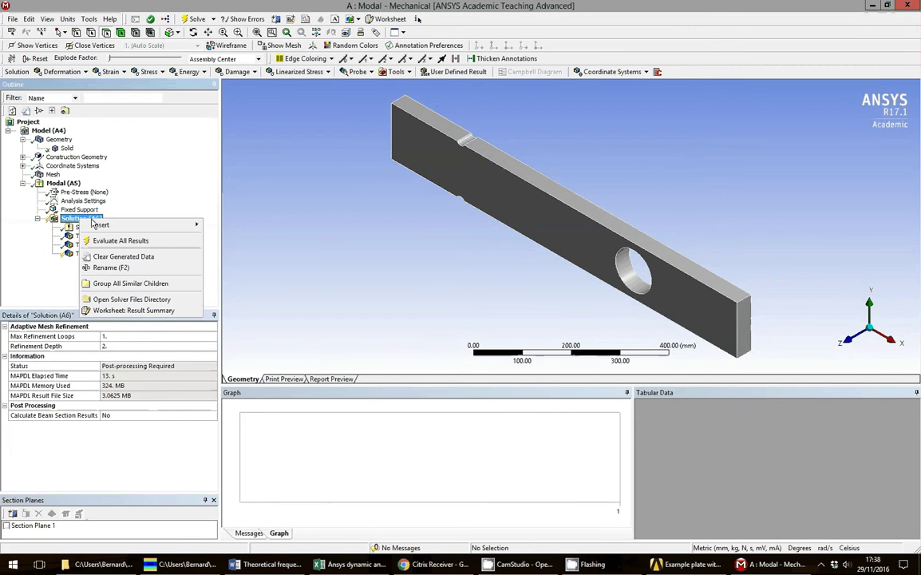
mouse_move(160, 224)
mouse_move(274, 229)
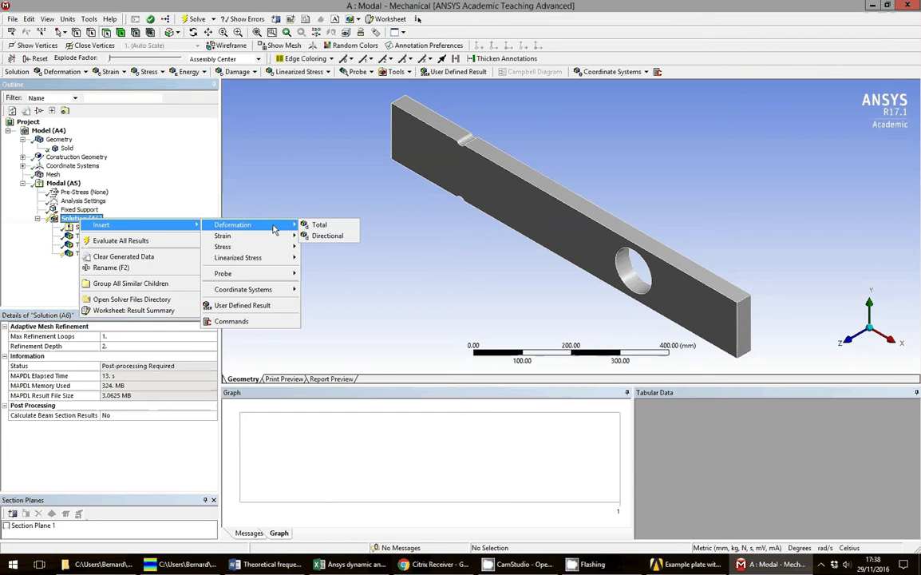
left_click(321, 226)
left_click(87, 376)
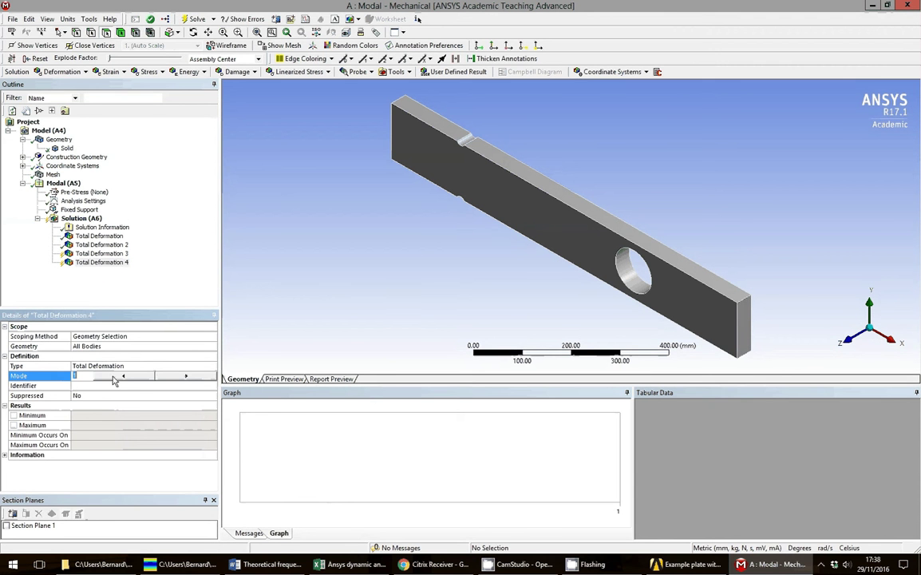
left_click(185, 377)
left_click(185, 377)
- Add Total Deformation 5 and enter 5 as its mode
right_click(83, 219)
mouse_move(112, 224)
mouse_move(239, 224)
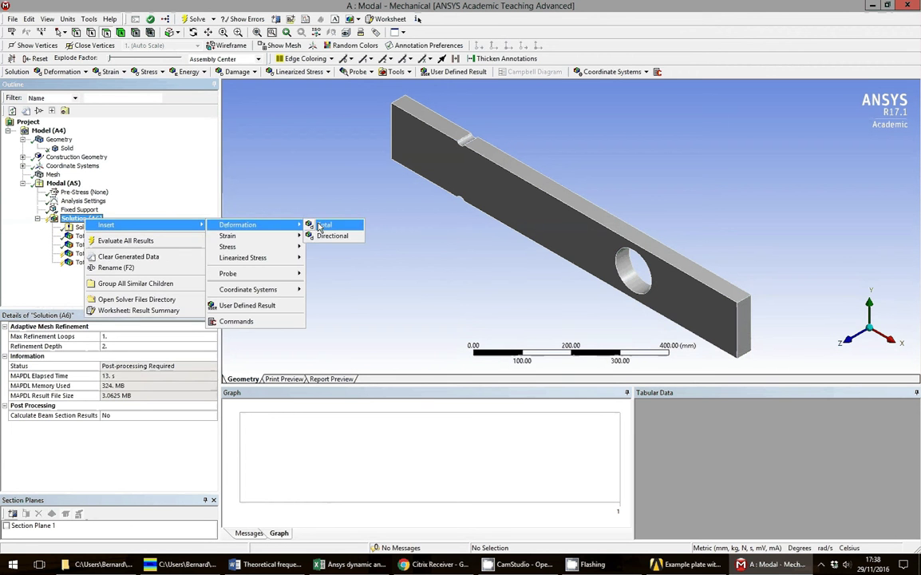
left_click(323, 225)
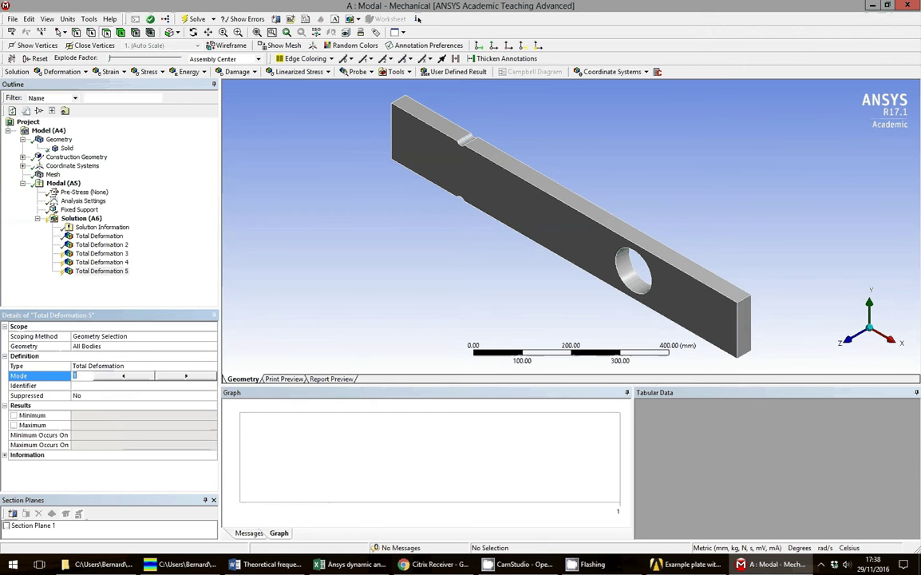
type("5")
key("Return")
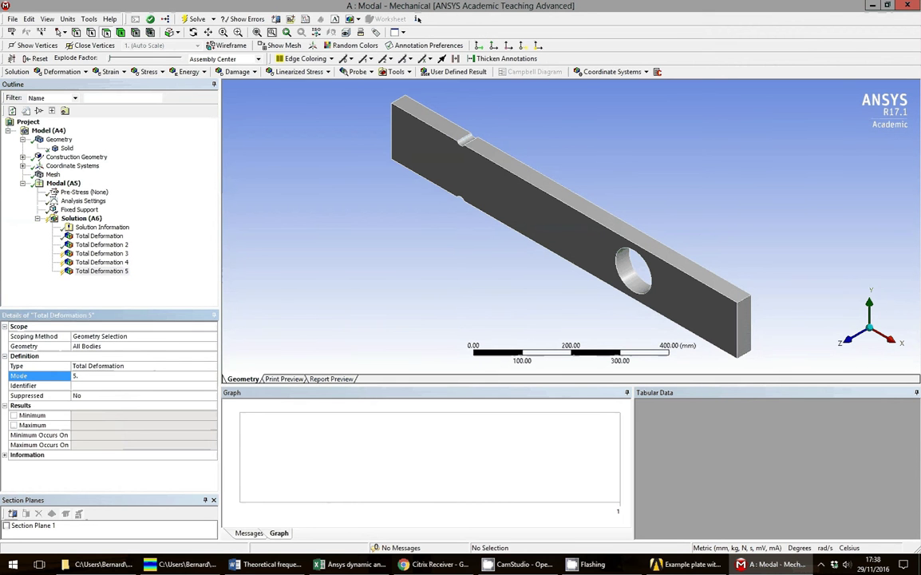
- Add Total Deformation 6 and enter 6 as its mode
right_click(83, 219)
mouse_move(107, 222)
mouse_move(239, 222)
left_click(335, 224)
left_click(96, 375)
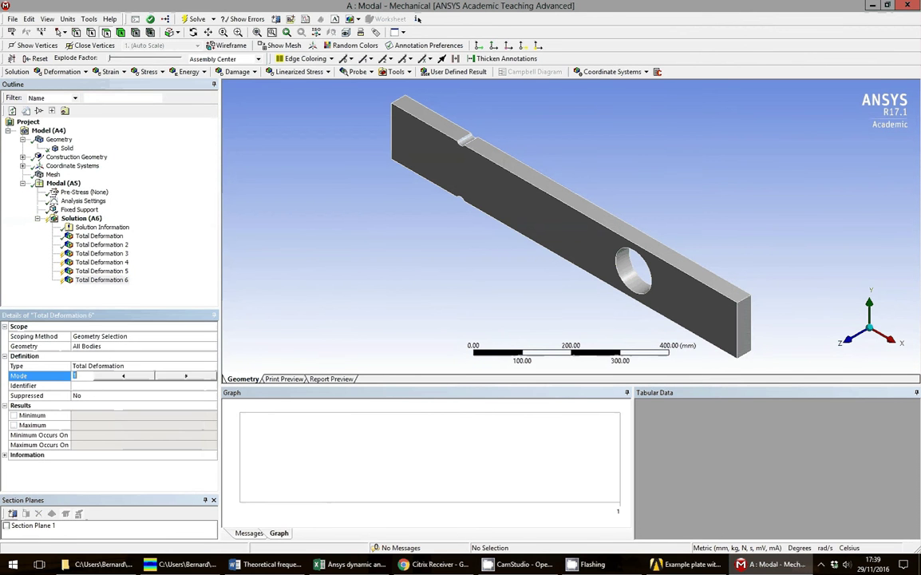
type("6.")
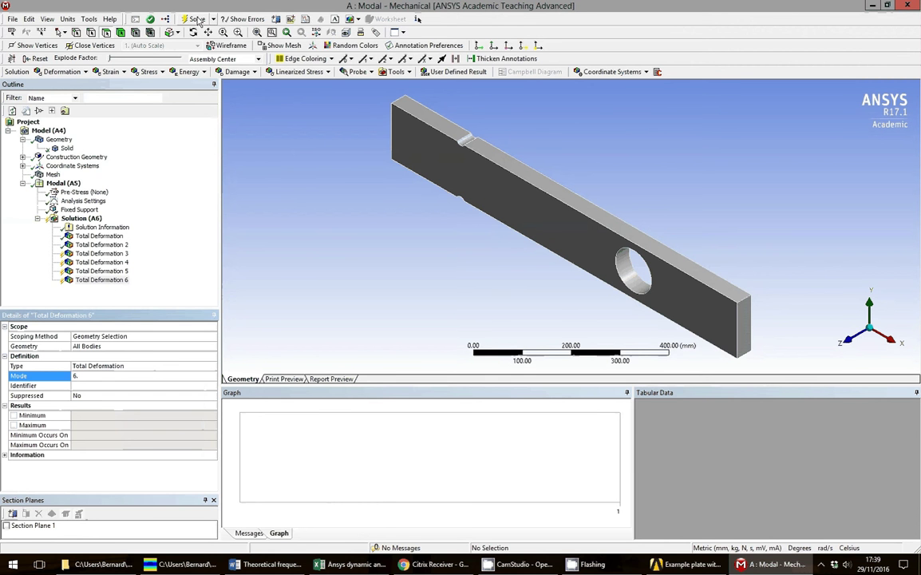
- Evaluate all six deformation results and display the first total deformation
right_click(89, 218)
left_click(124, 241)
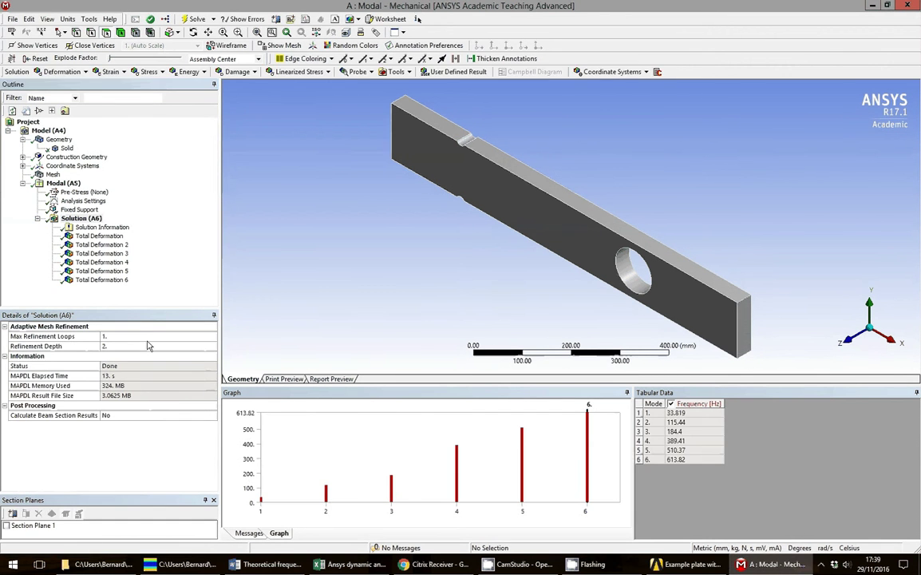
left_click(99, 236)
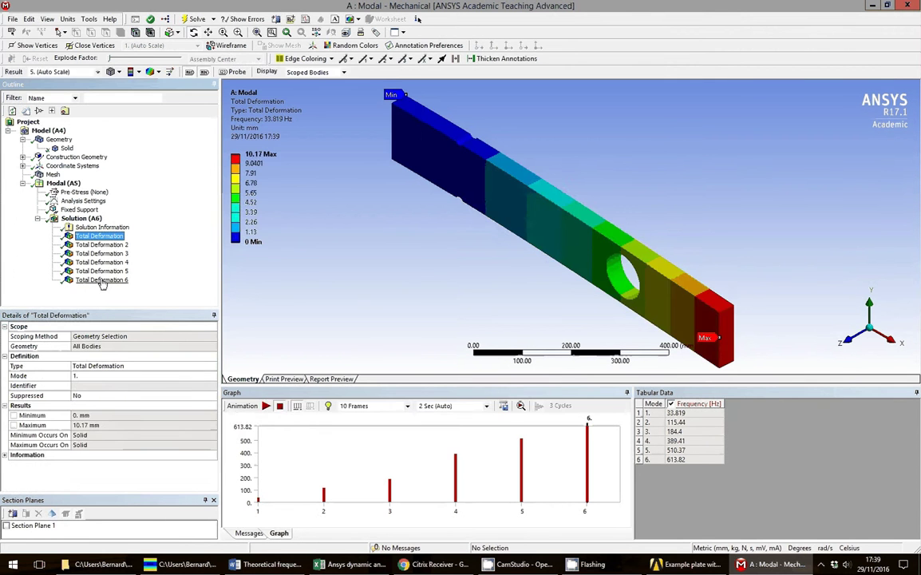
- Rename all six total deformations by mode and frequency, e.g. 'Mode 1 - 33.819 Hz'
left_click(102, 280, "shift")
right_click(102, 283)
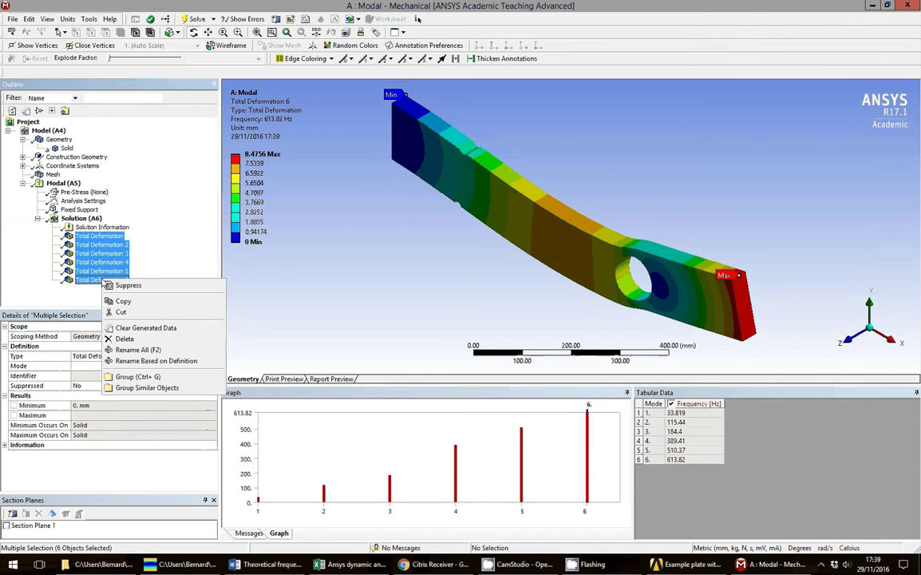
left_click(159, 361)
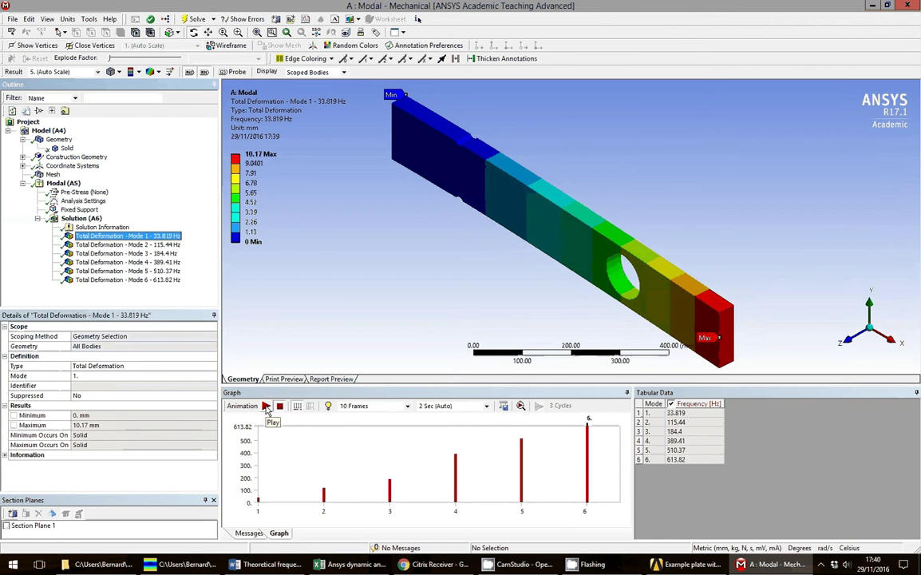
left_click(265, 407)
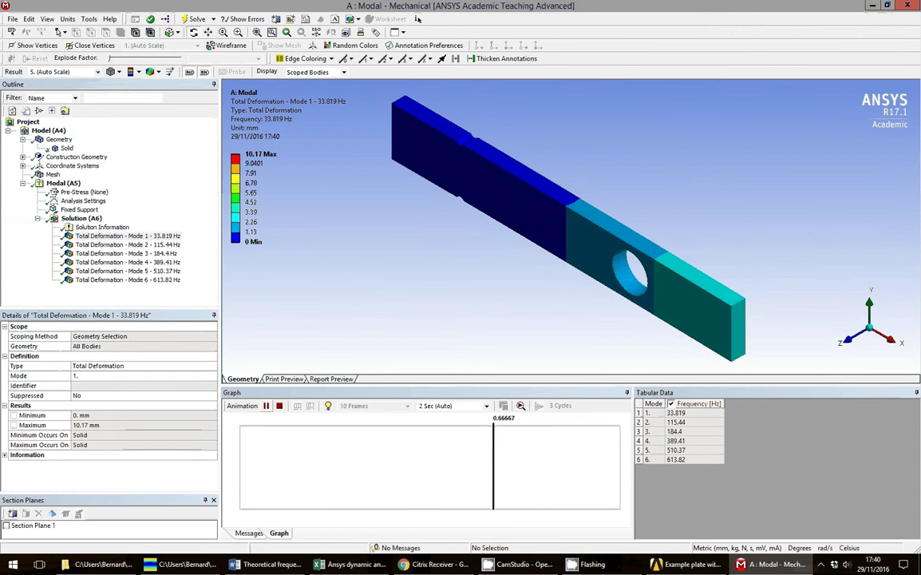
left_click(280, 406)
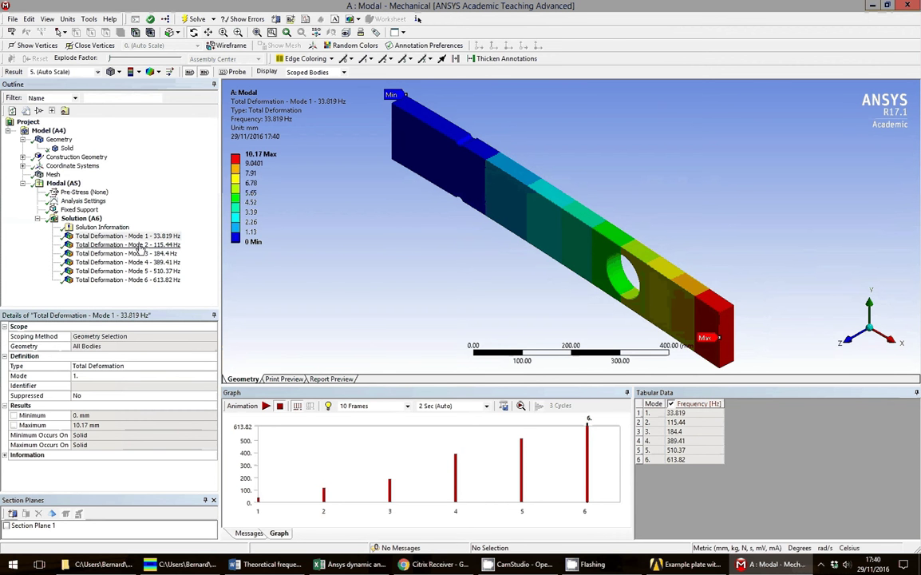
- Animate modes 2–6 (115.44, 184.4, 389.41, 510.37, 613.82 Hz) in turn, stopping on mode 6
left_click(140, 245)
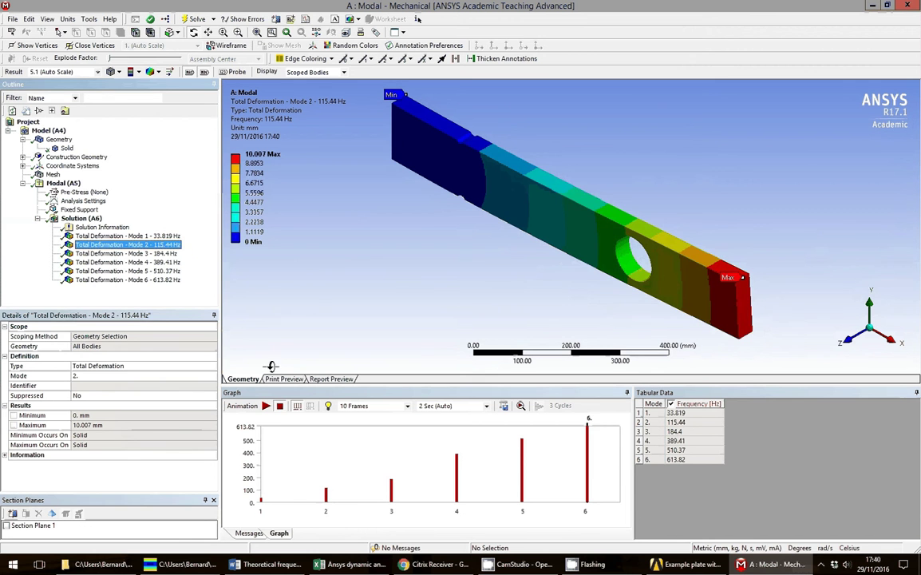
left_click(266, 406)
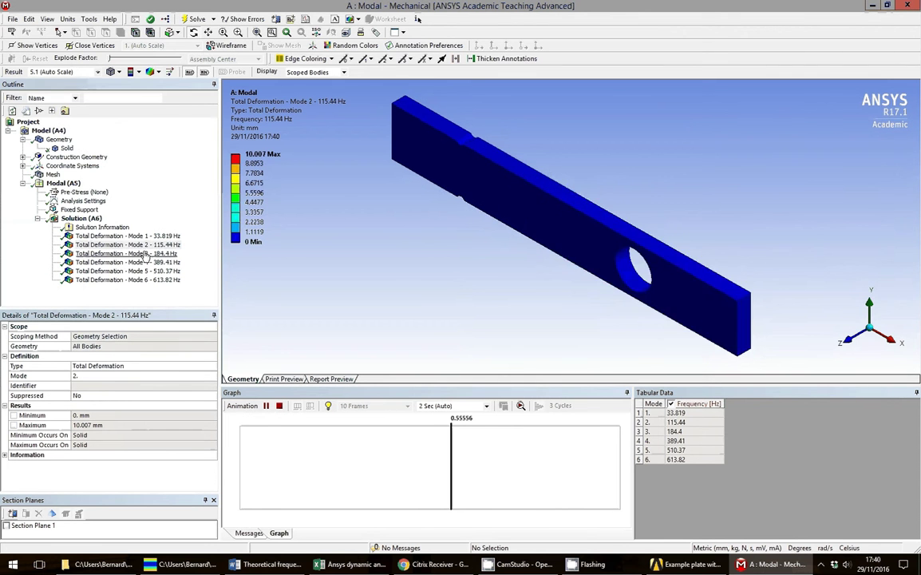
left_click(139, 256)
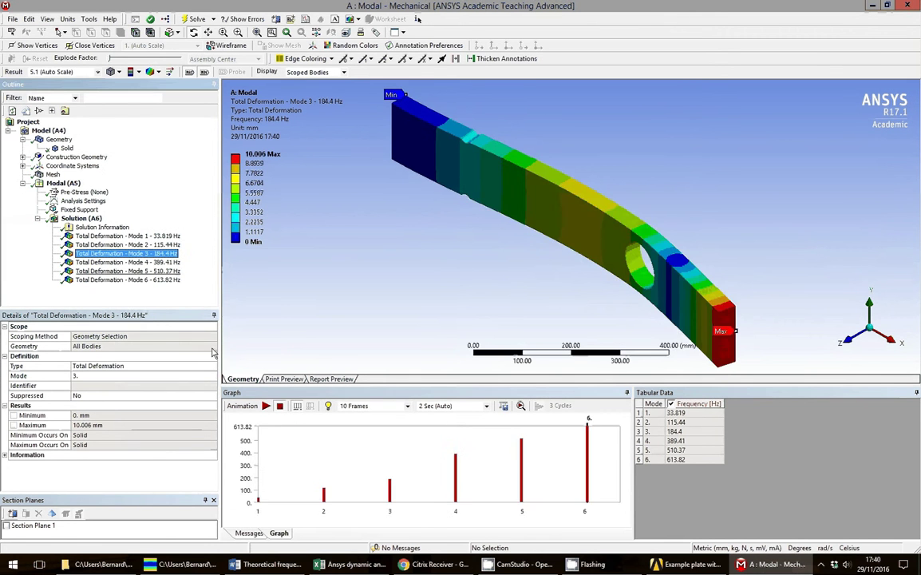
left_click(266, 405)
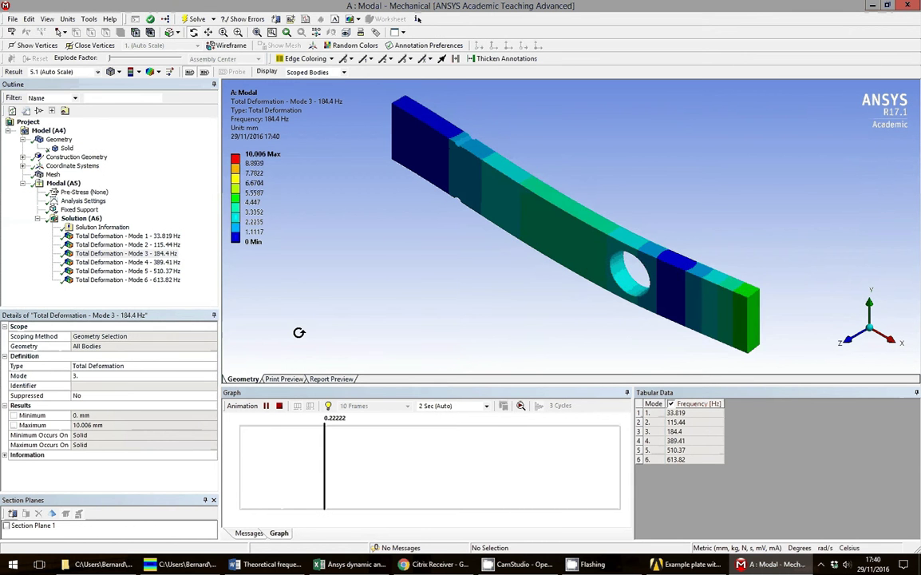
left_click(136, 262)
left_click(266, 405)
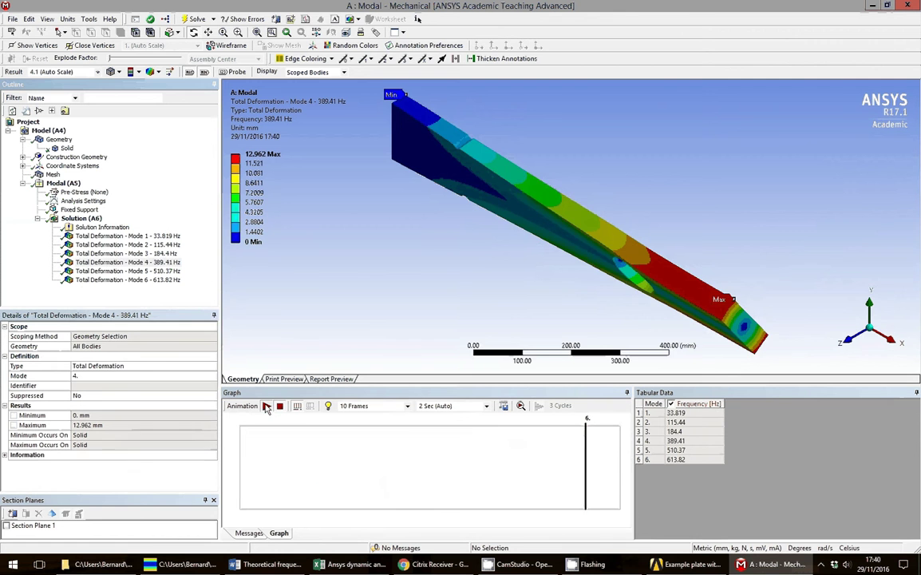
left_click(151, 271)
left_click(267, 406)
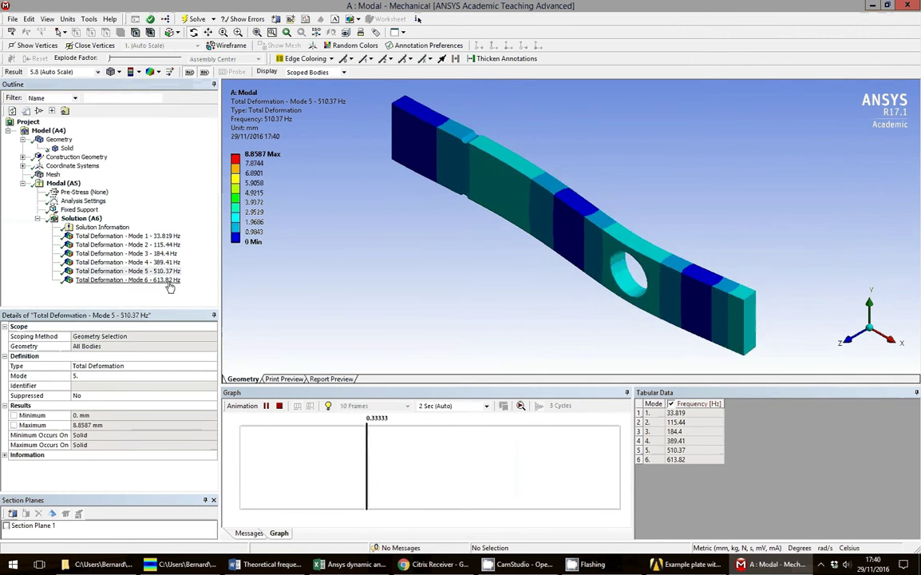
left_click(146, 280)
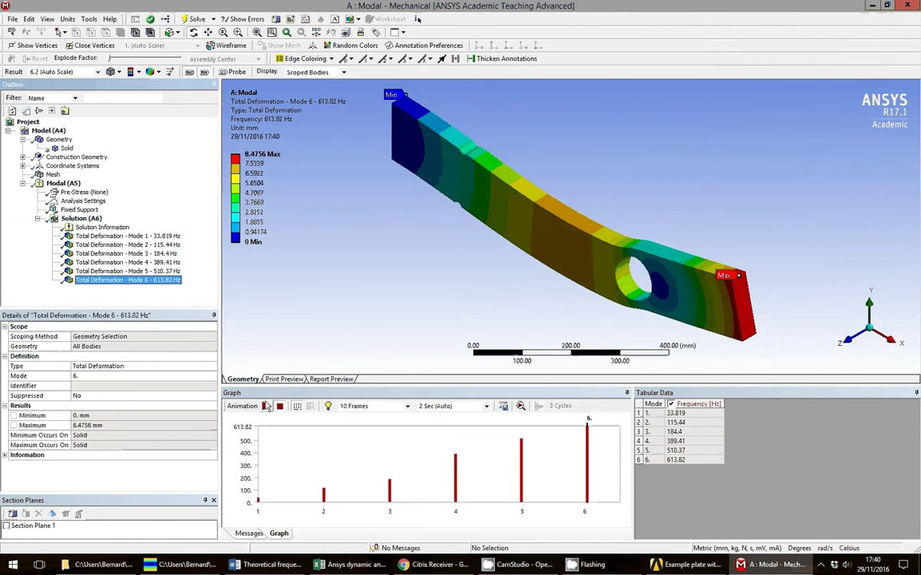
left_click(266, 405)
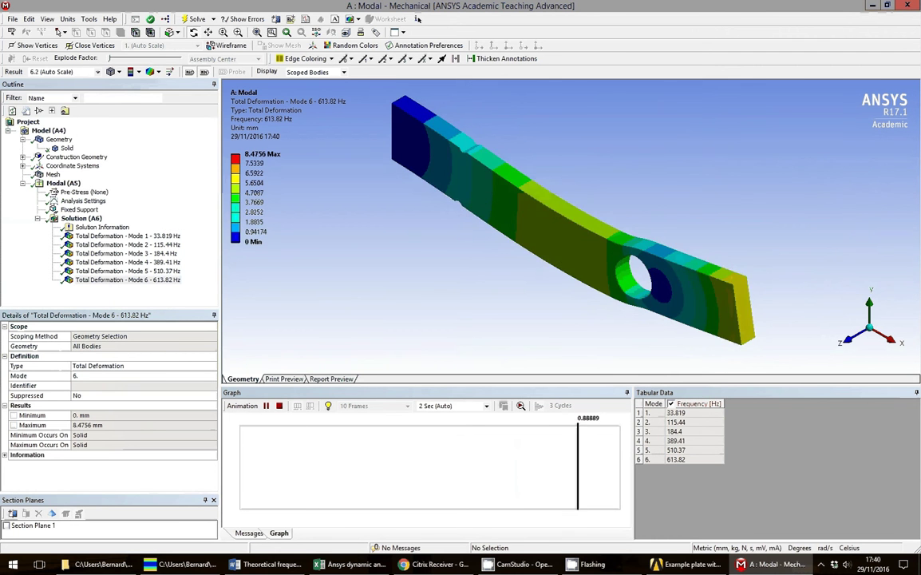
left_click(279, 406)
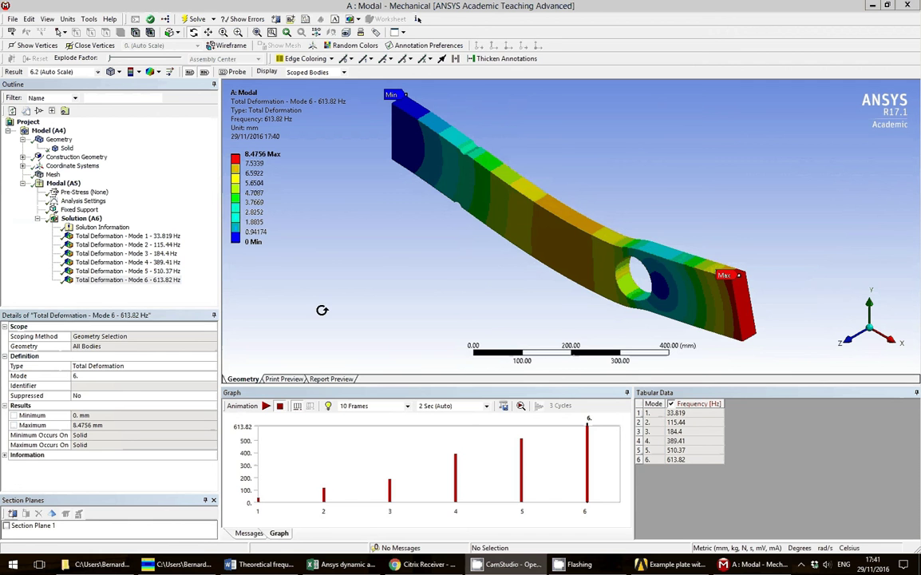
- Enter Ansys frequencies 33.8, 184.4, 510.4 (minor axis) and 115.4, 613.8 Hz (major axis) into Word's table
left_click(290, 565)
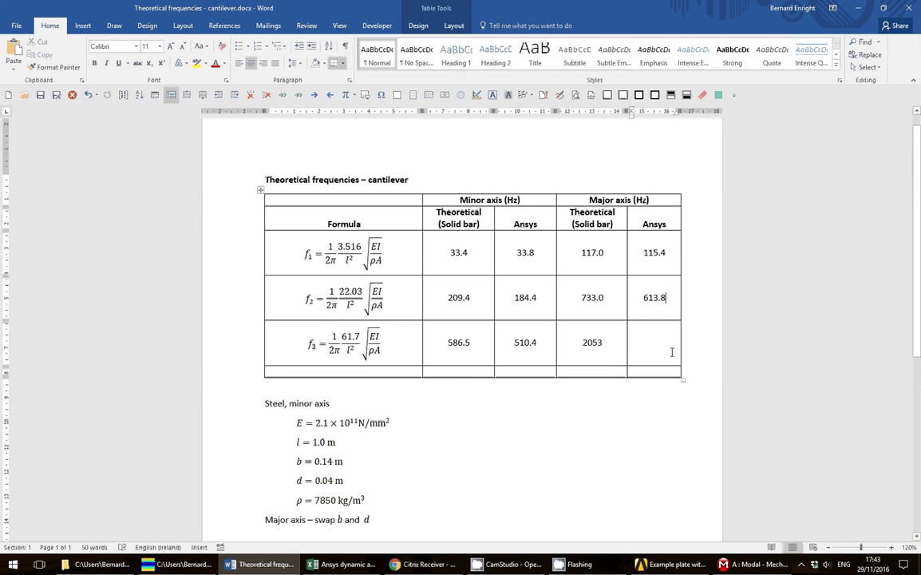
scroll(519, 364, "down", 1)
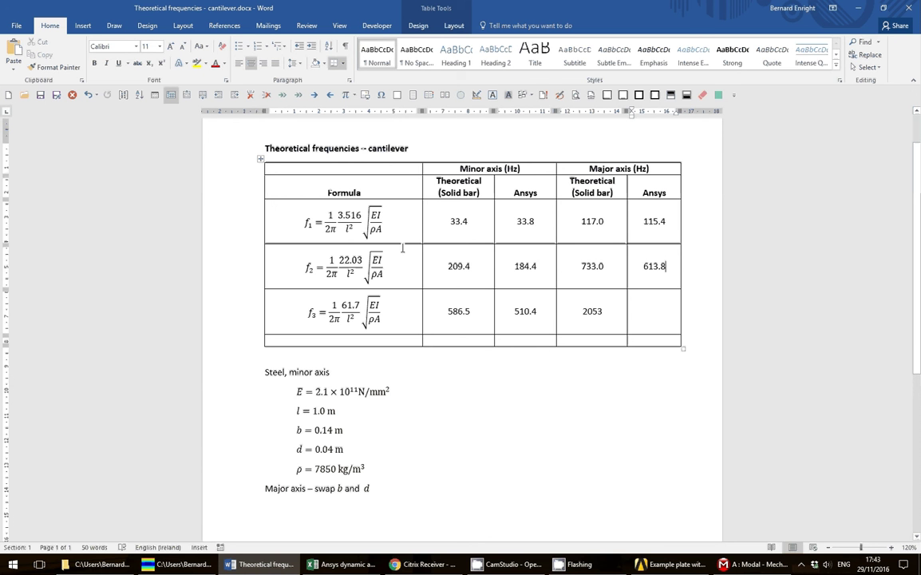
- Correct the unit in the E equation to N/m² and place the cursor after the density value
left_click(379, 393)
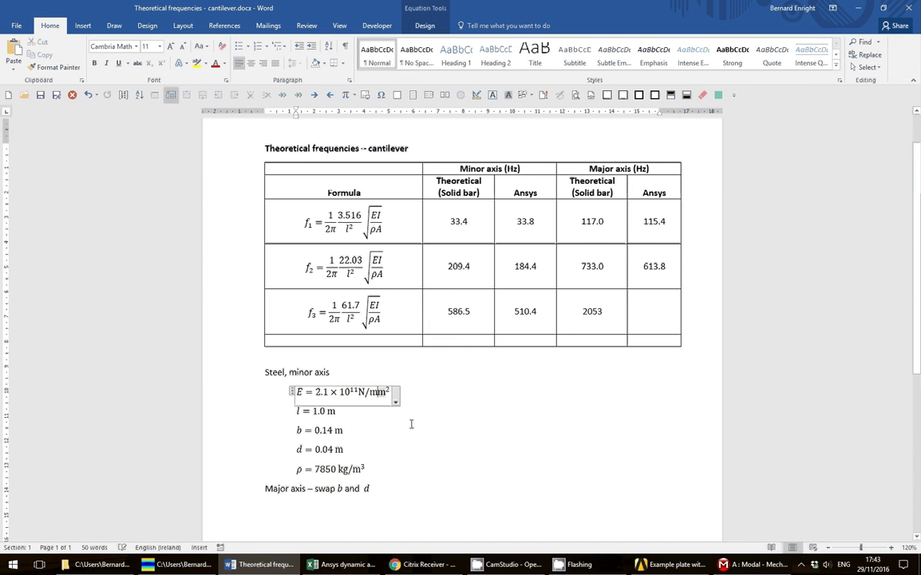
key("BackSpace")
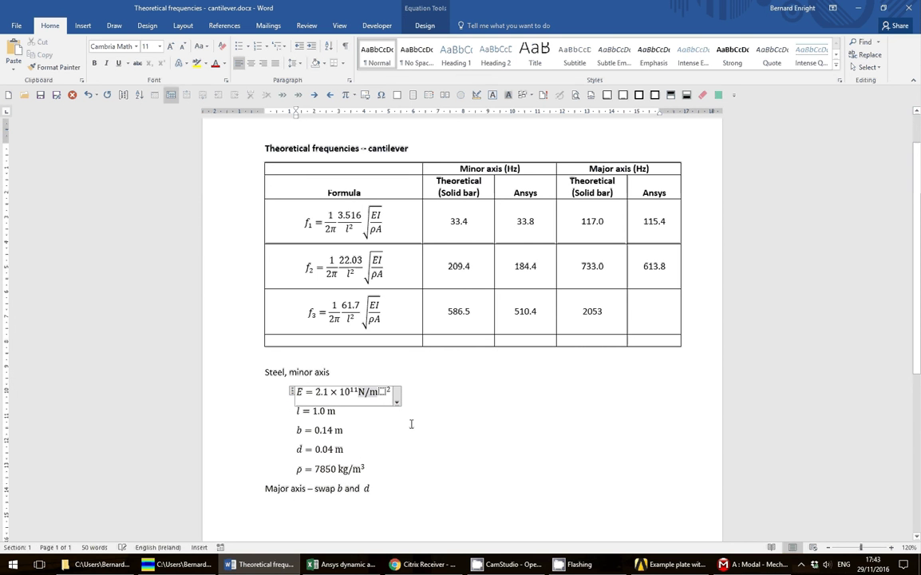
type("m")
key("Left")
key("Delete")
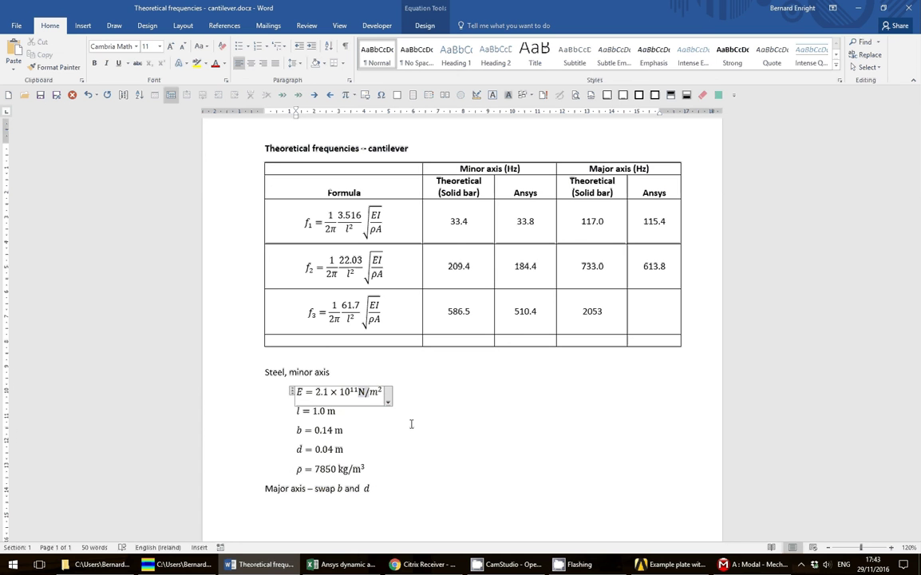
left_click(385, 472)
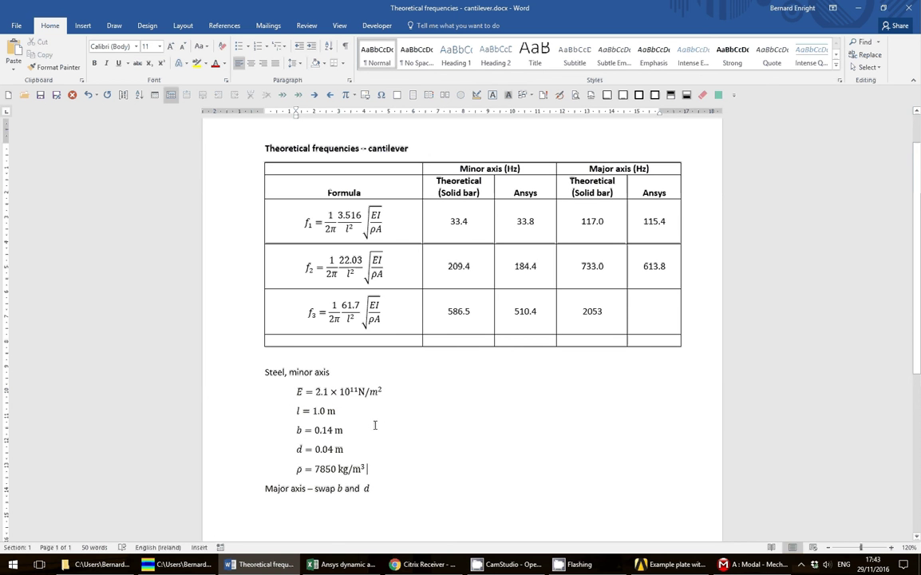
left_click(373, 456)
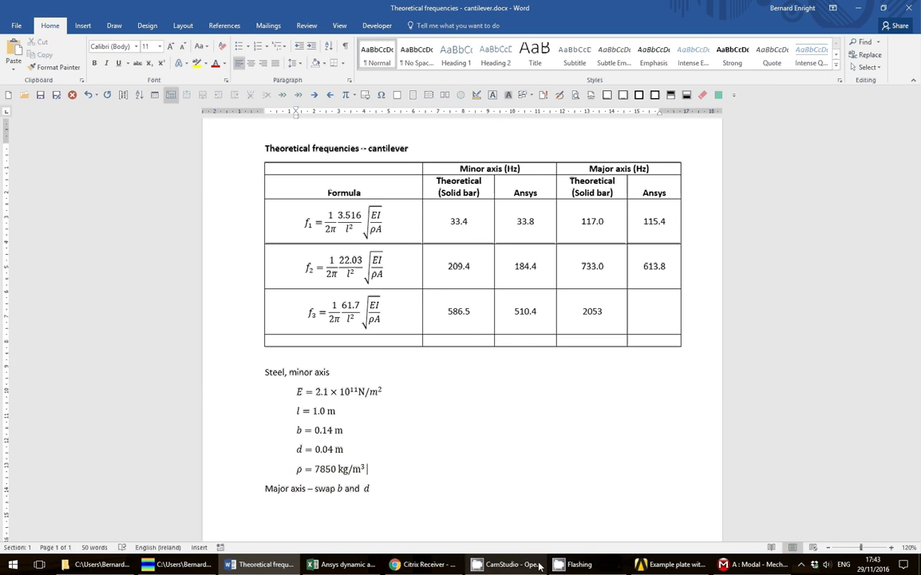
mouse_move(744, 566)
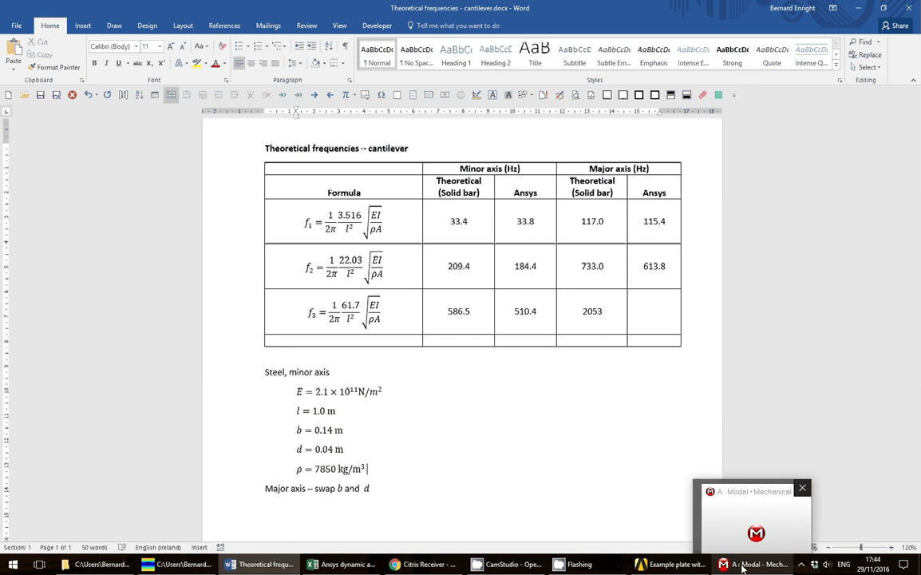
- Bring ANSYS Mechanical back showing the mode 6 deformation at 613.82 Hz with all six frequencies
left_click(744, 567)
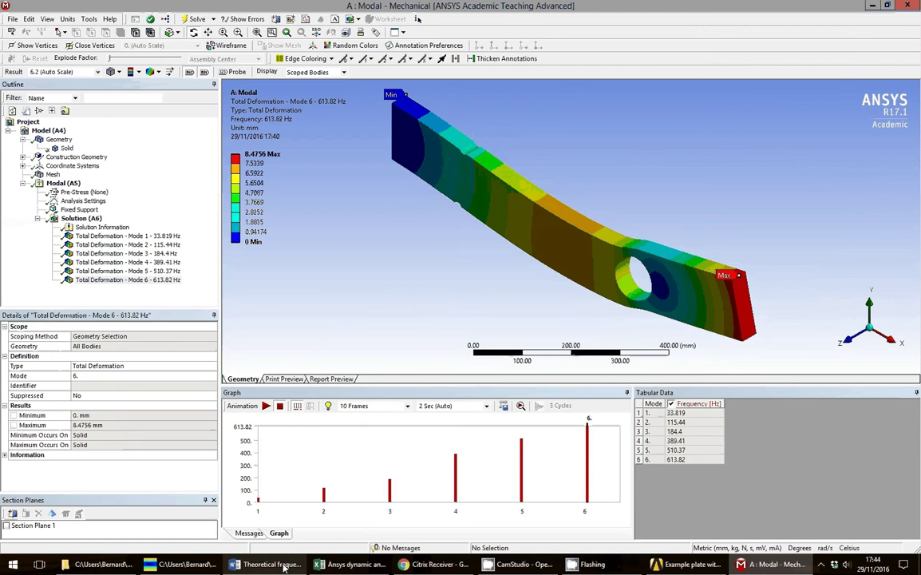
key("alt+Tab")
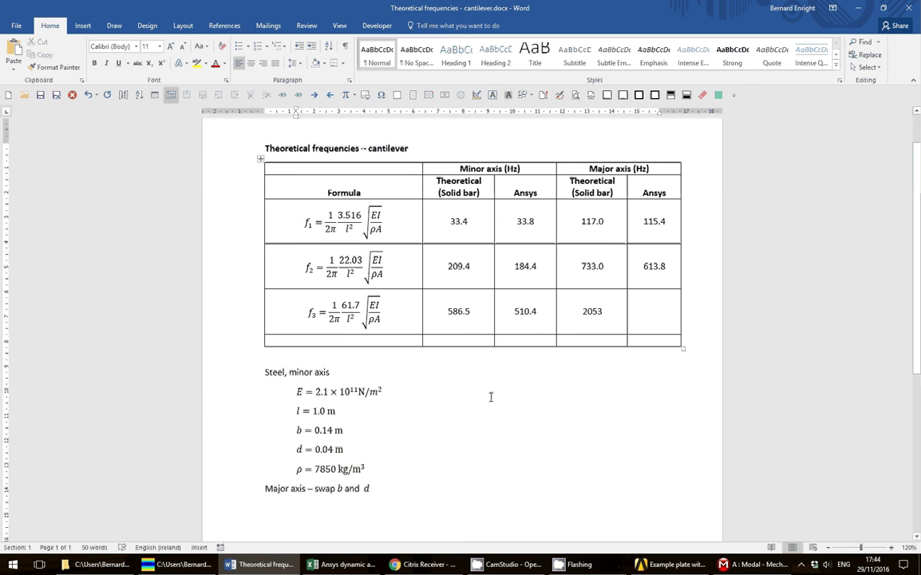
key("Down")
key("Down")
key("Down")
mouse_move(679, 569)
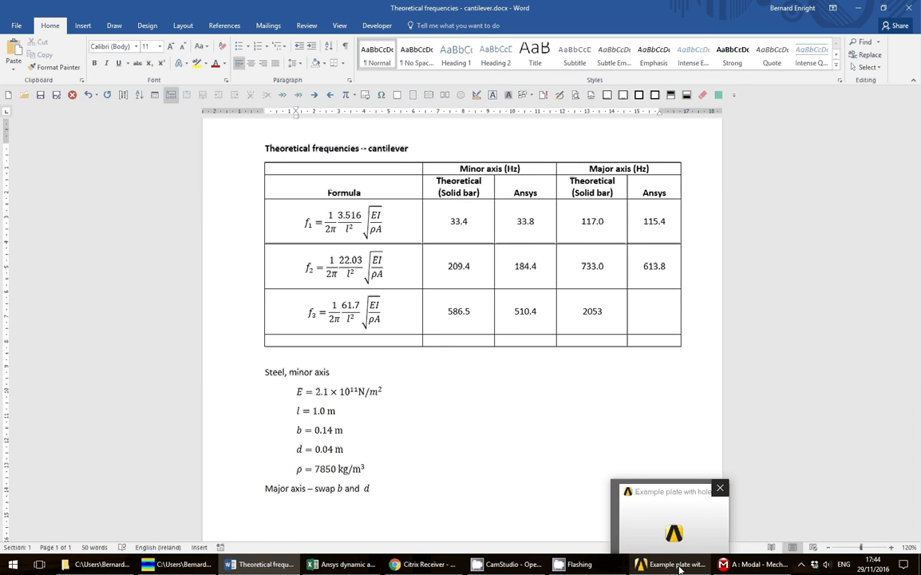
left_click(728, 564)
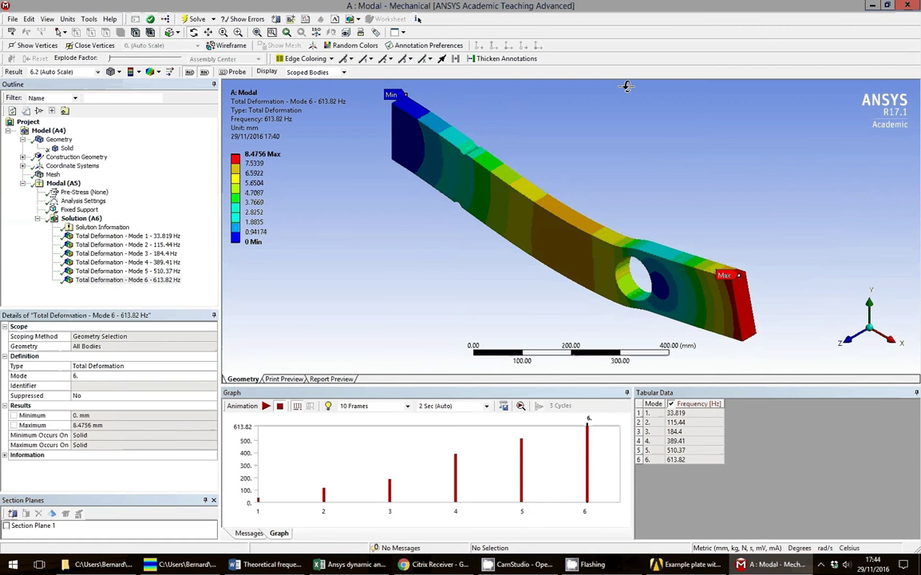
- In the plate project's Engineering Data, add Polyethylene from the General Materials library
left_click(873, 7)
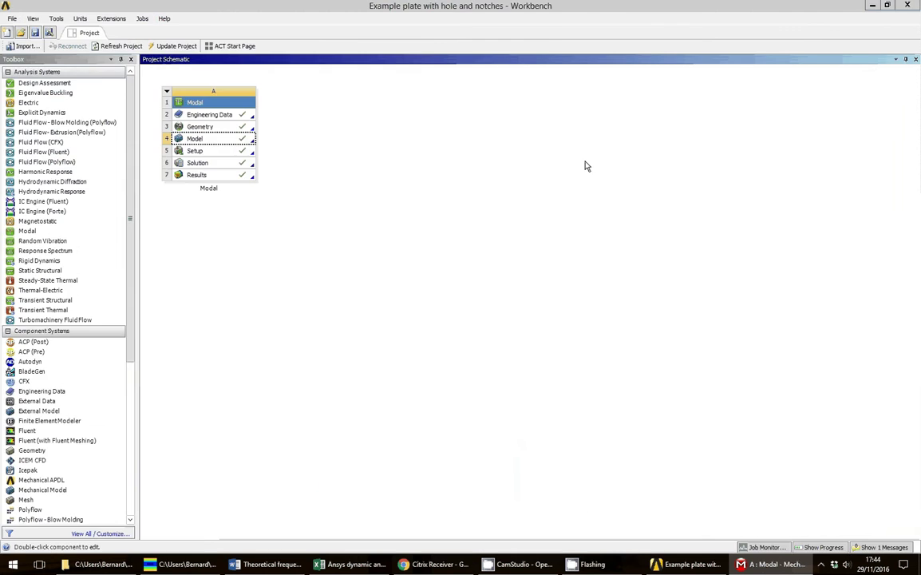
left_click(686, 565)
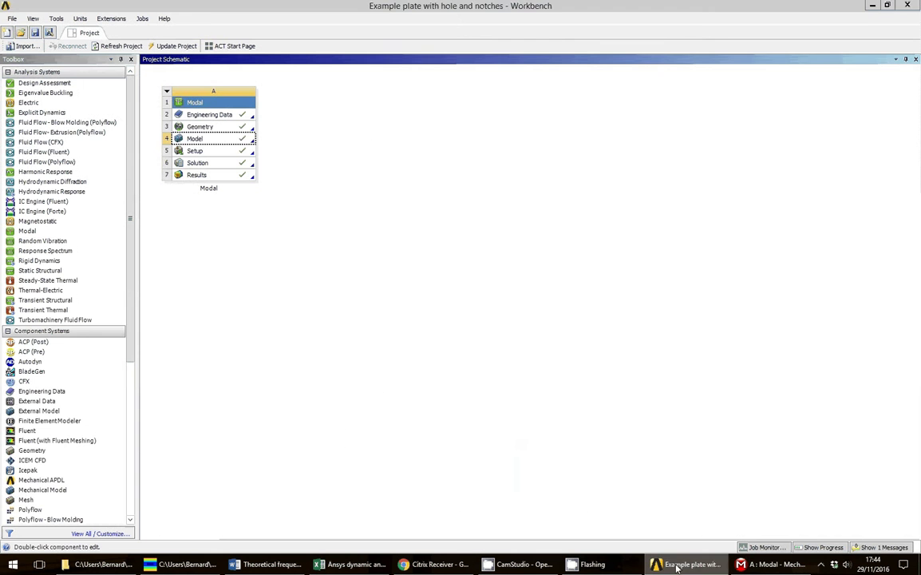
double_click(200, 115)
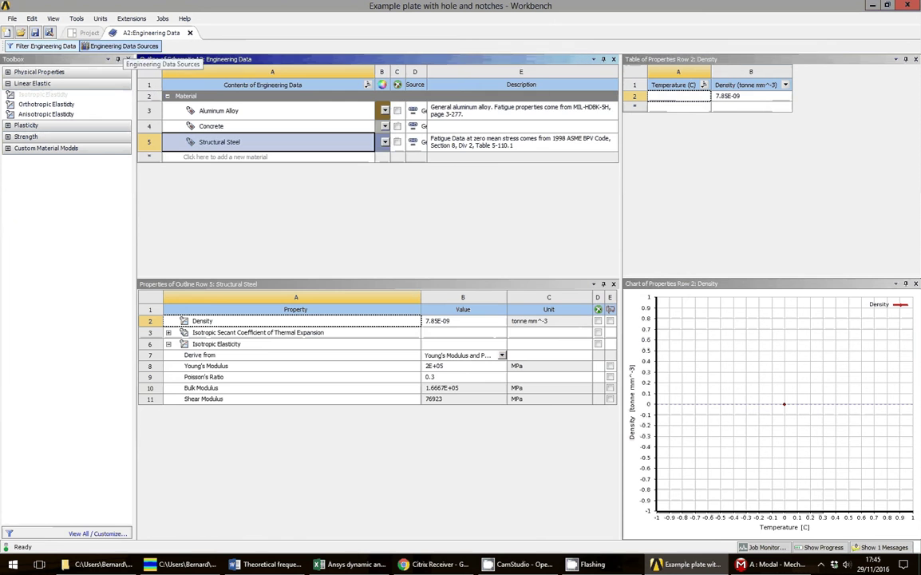
left_click(124, 45)
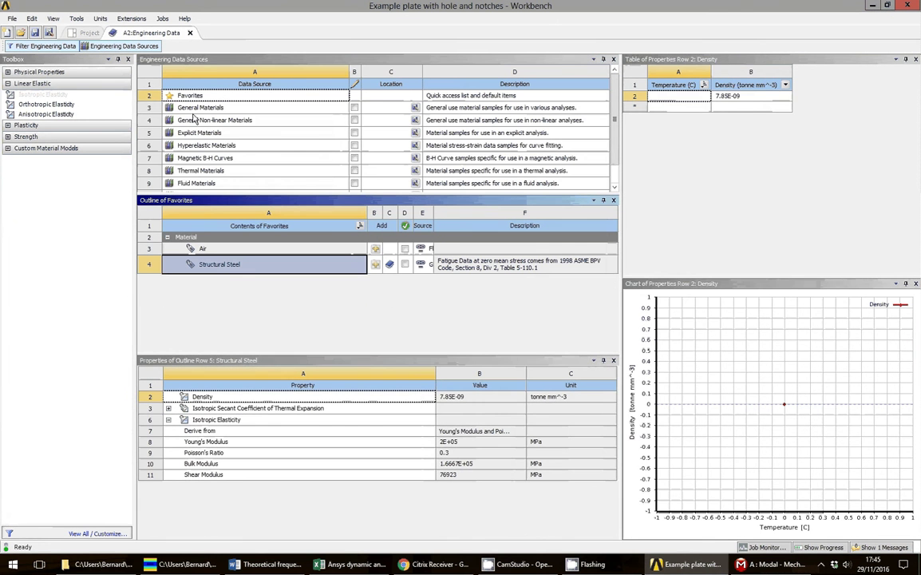
left_click(216, 108)
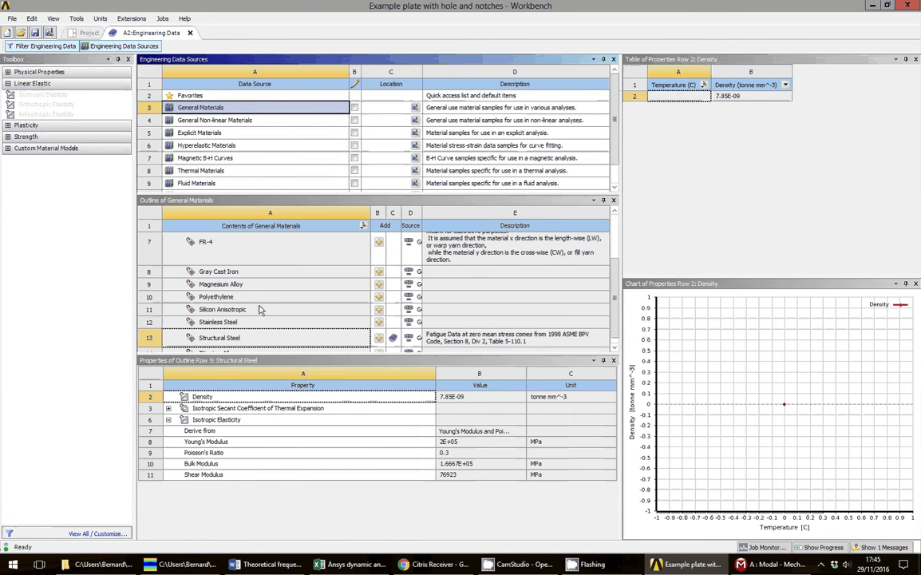
left_click(379, 298)
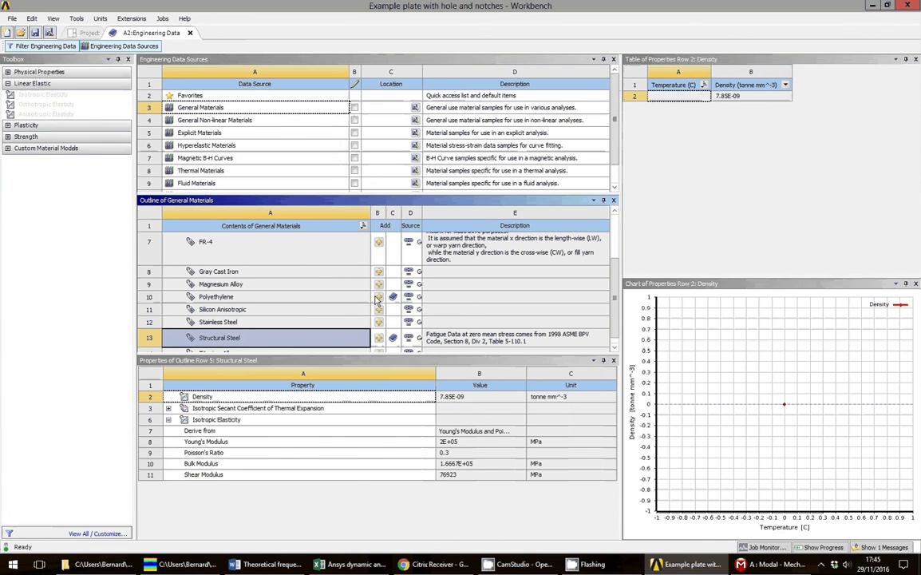
- Show materials in SI units and compare Polyethylene (density 950) with Structural Steel (7850)
left_click(140, 48)
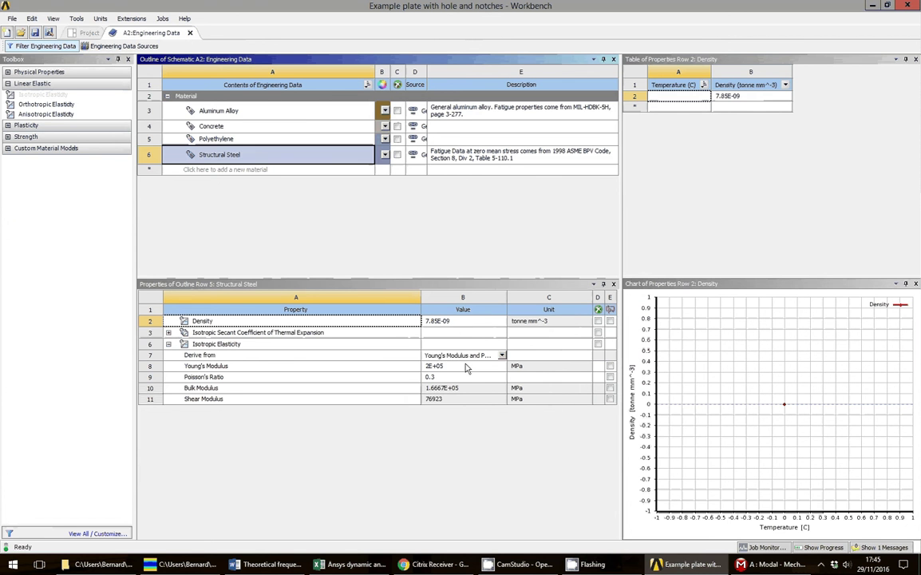
left_click(99, 19)
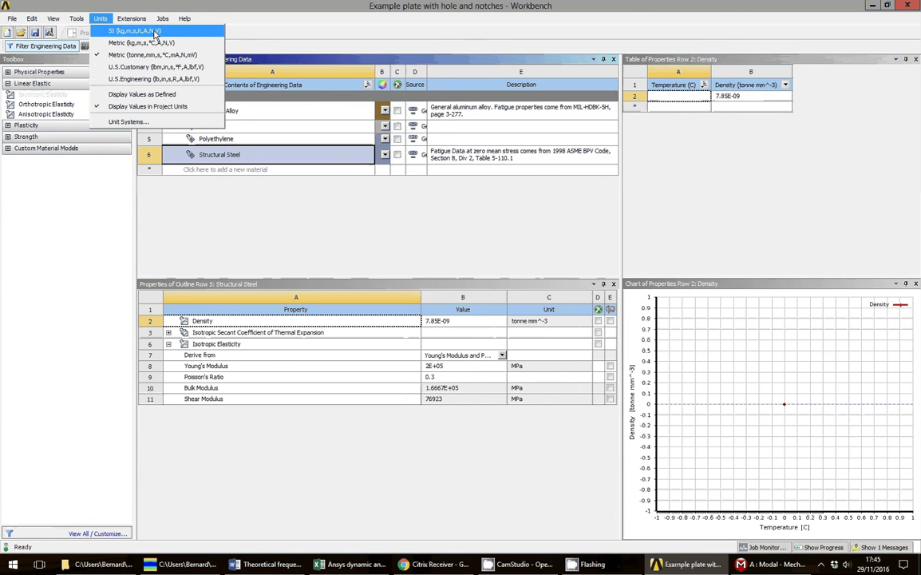
left_click(134, 30)
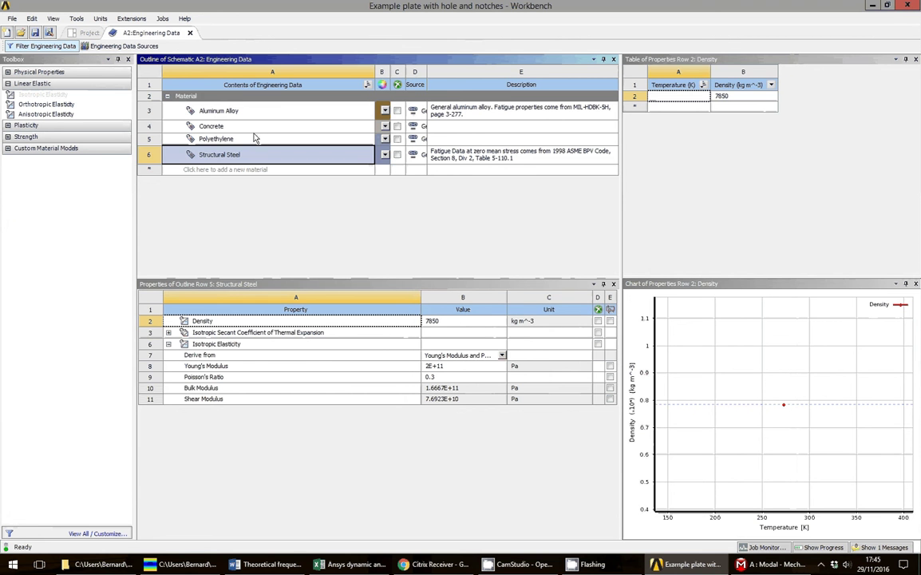
left_click(373, 139)
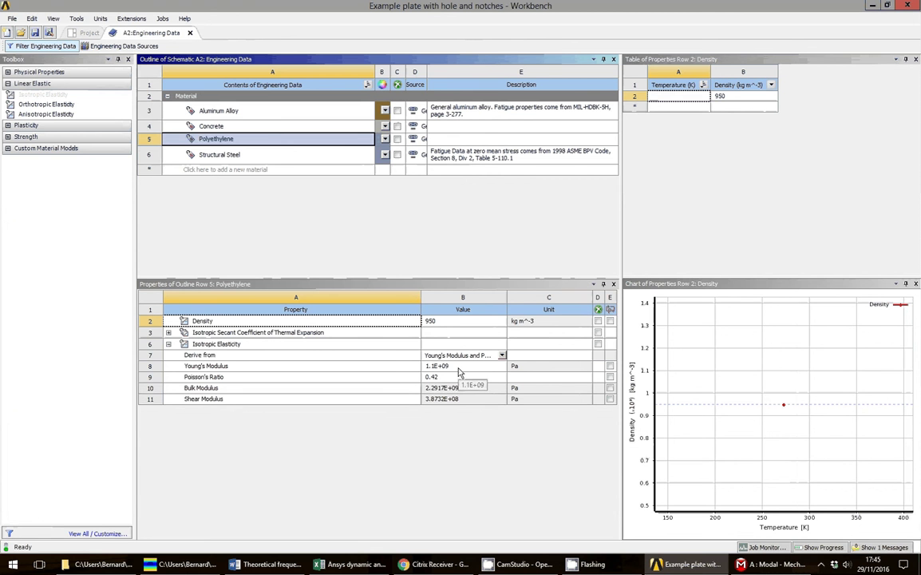
left_click(248, 155)
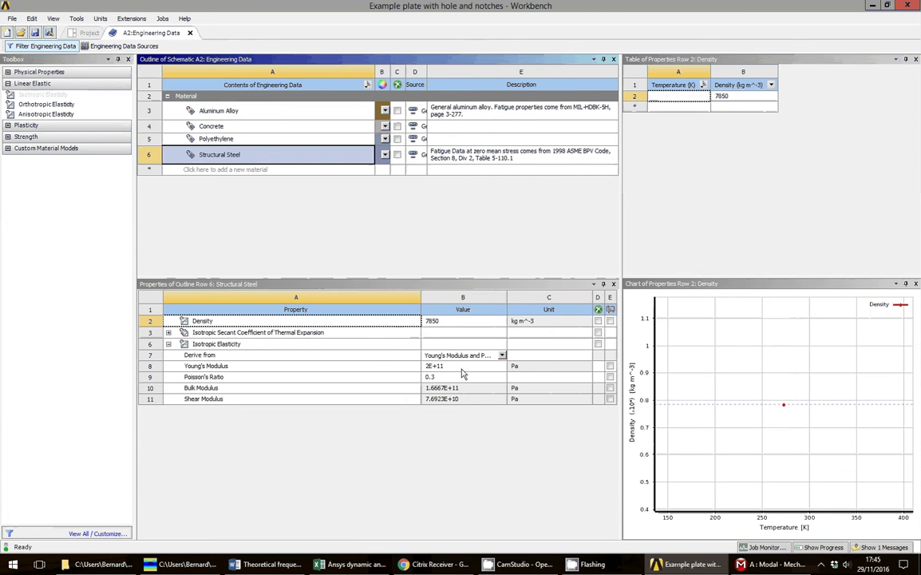
left_click(232, 139)
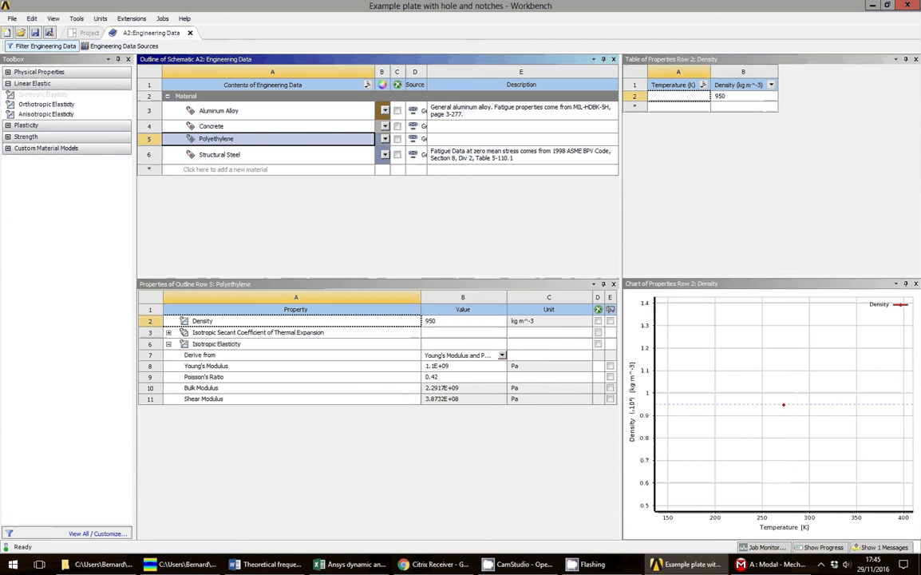
- Reopen the model in Mechanical, accepting the re-read of the updated engineering data
left_click(190, 33)
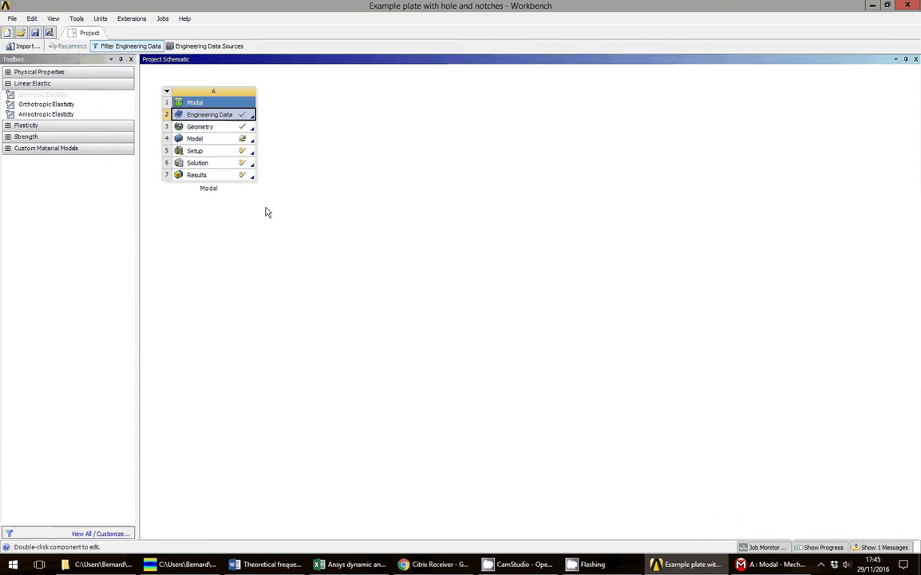
left_click(209, 140)
double_click(195, 138)
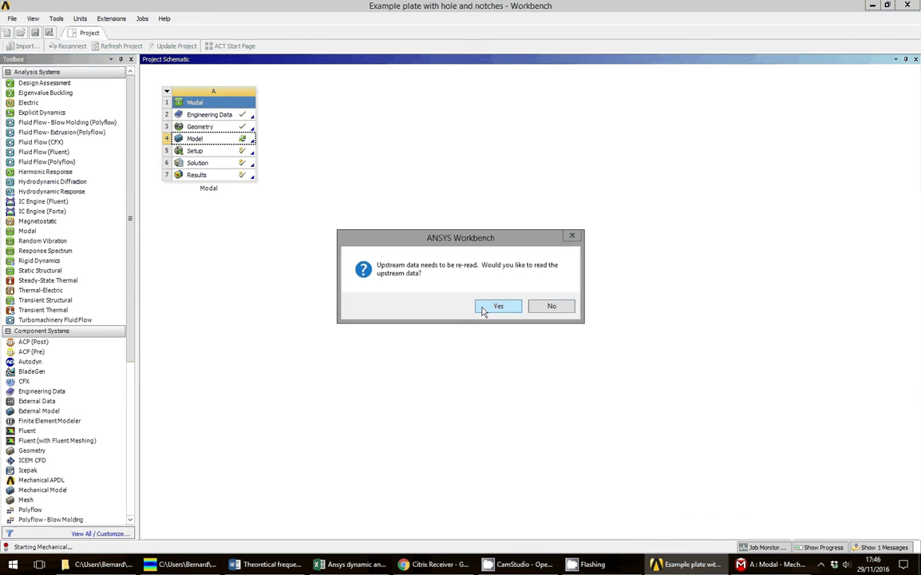
left_click(497, 308)
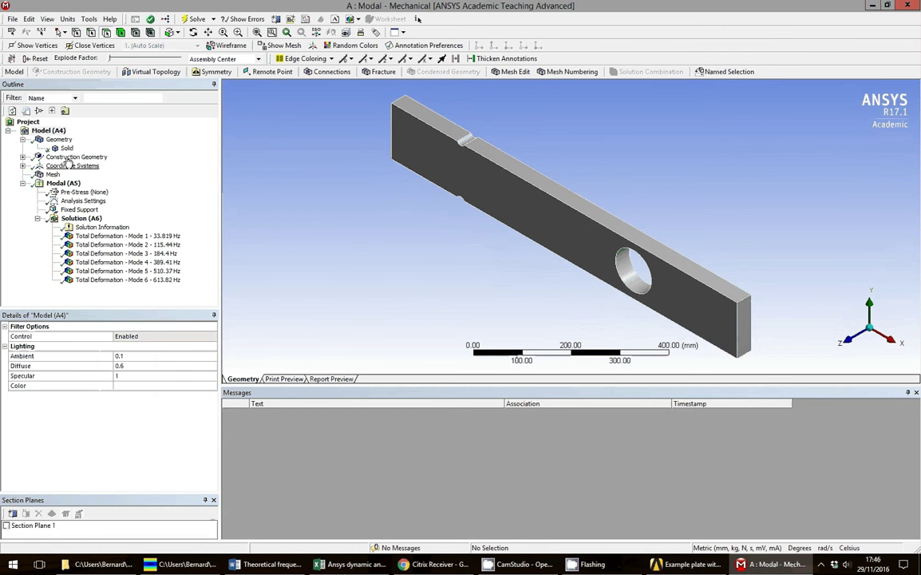
- Assign Polyethylene to the plate's Solid body in place of Structural Steel
left_click(65, 148)
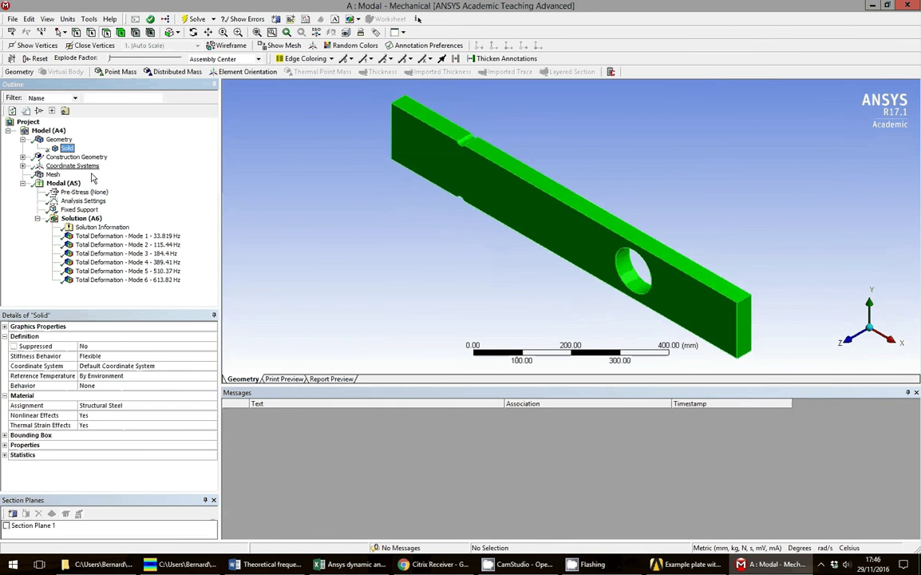
left_click(116, 406)
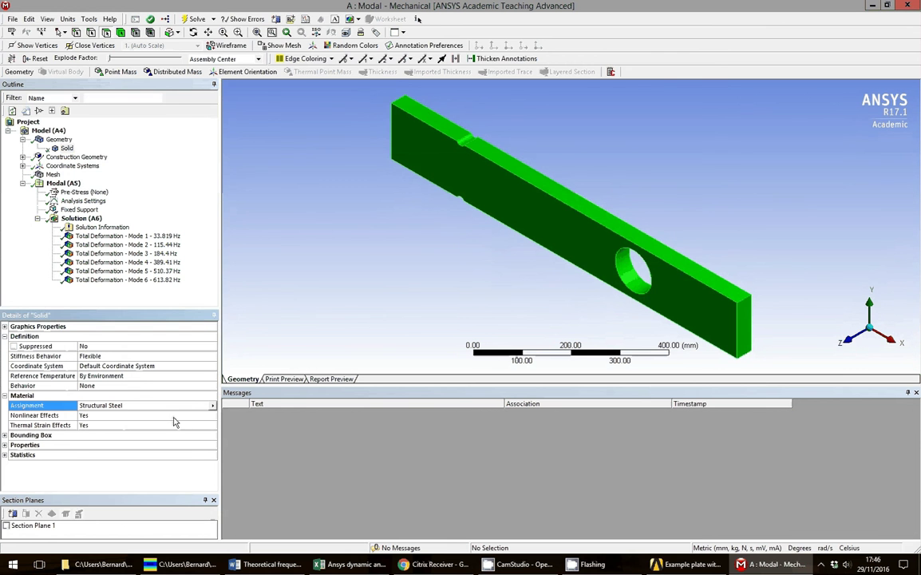
left_click(213, 406)
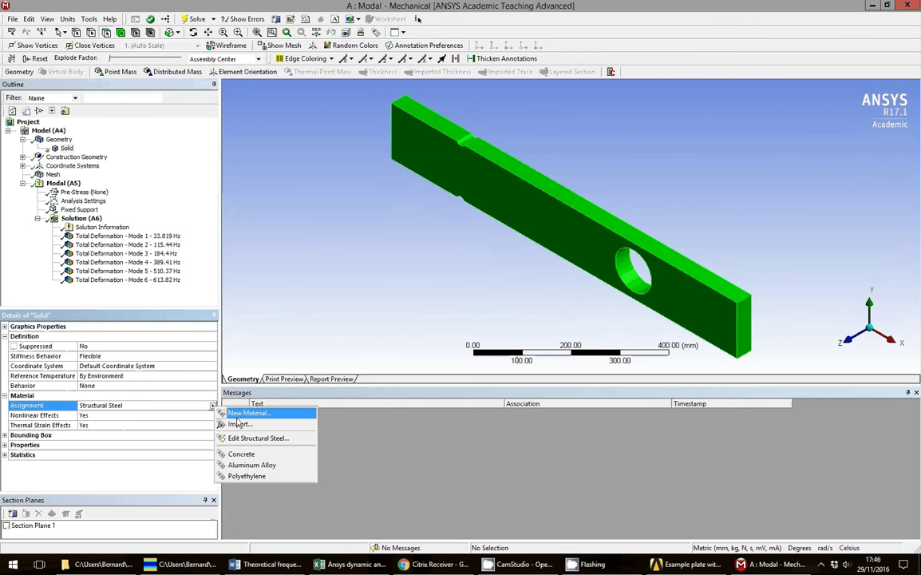
left_click(272, 477)
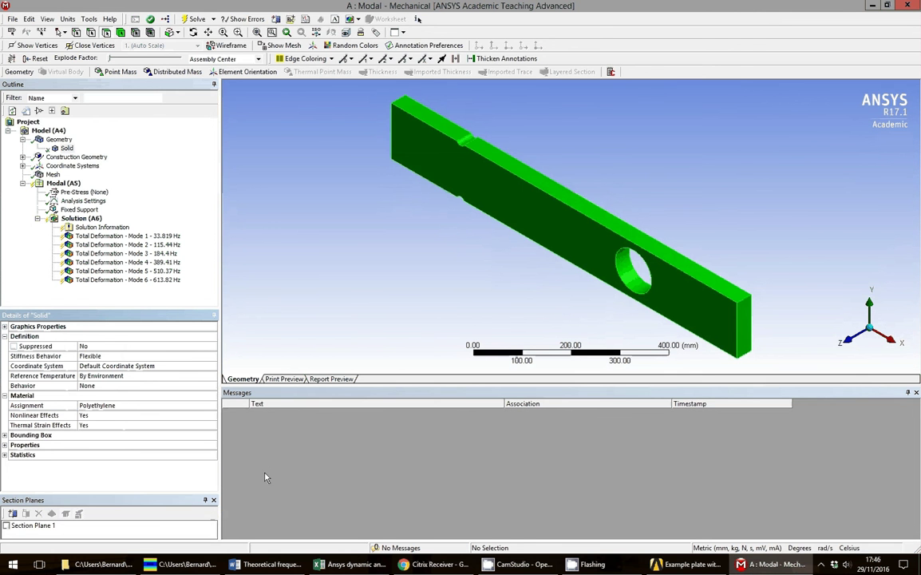
- Solve the polyethylene modal analysis, giving six frequencies from 7.2578 to 130.66 Hz
right_click(77, 220)
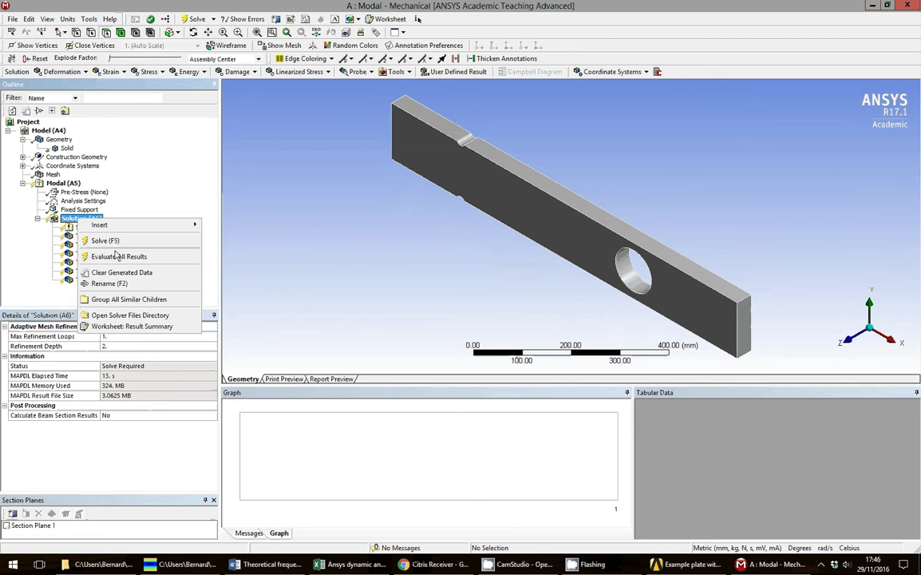
left_click(118, 243)
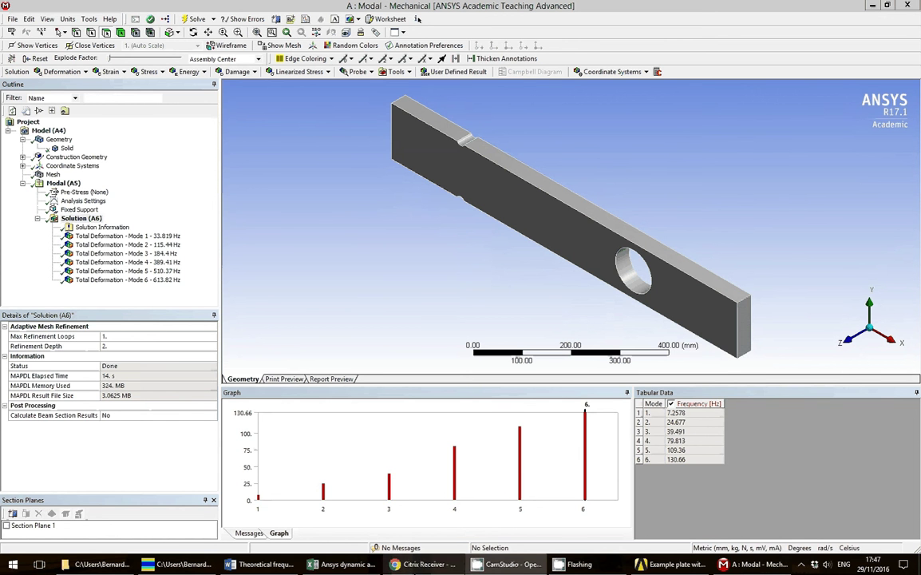
left_click(262, 565)
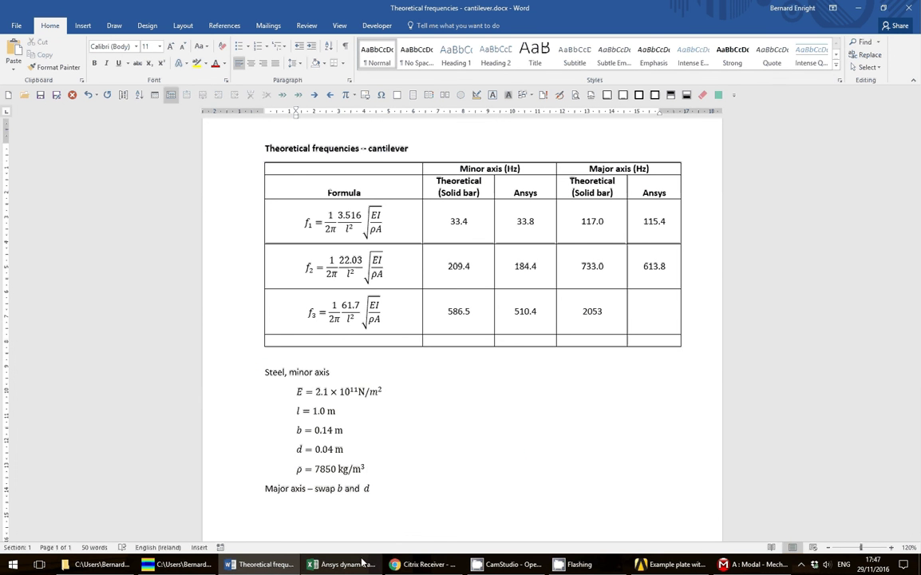
left_click(675, 564)
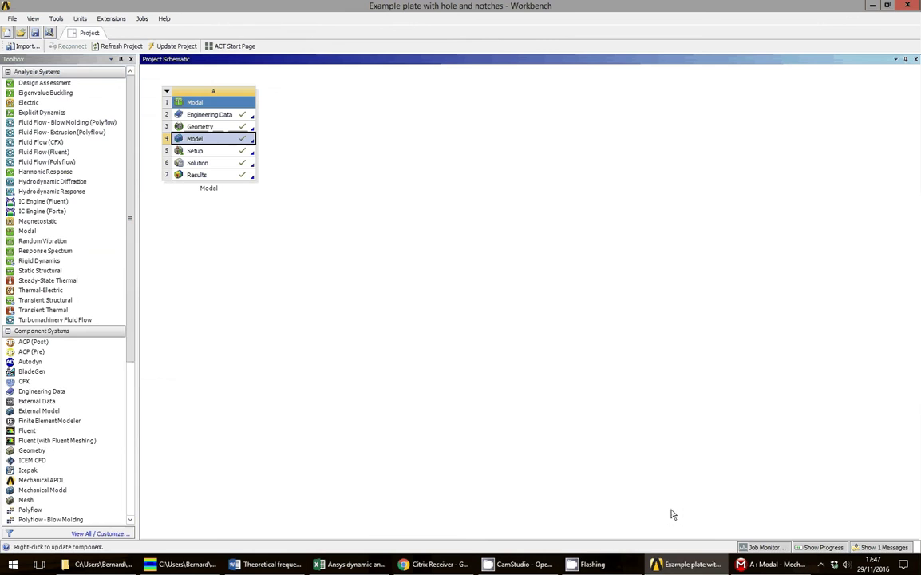
left_click(764, 567)
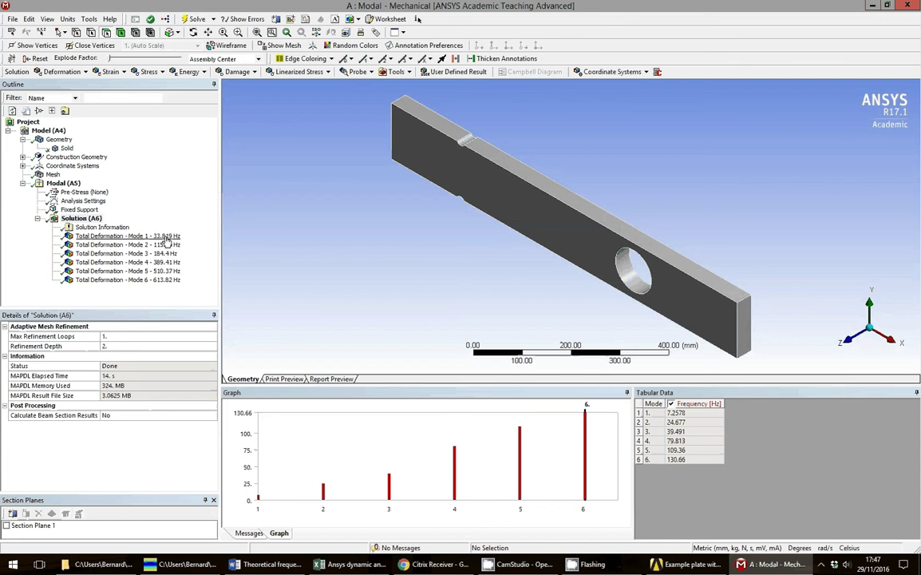
- Rename all six mode results after their new polyethylene frequencies
left_click_drag(165, 239, 162, 285)
right_click(162, 281)
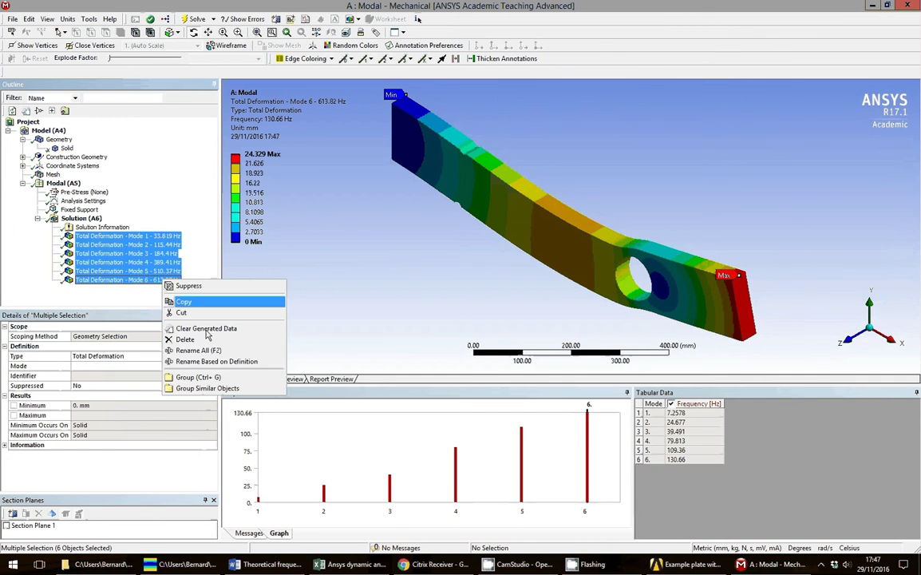
left_click(216, 362)
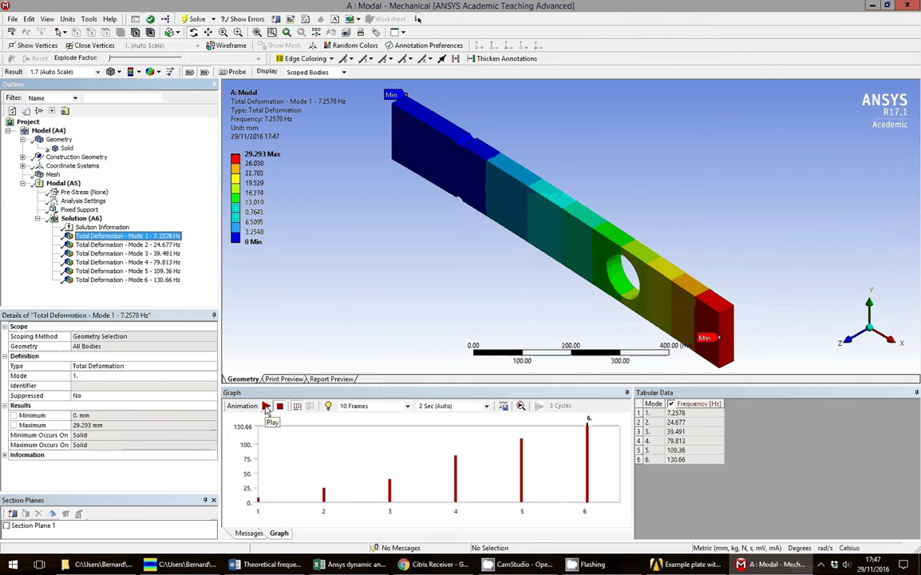
- Animate modes 1–6 in turn, stopping on mode 6 at 130.66 Hz
left_click(267, 406)
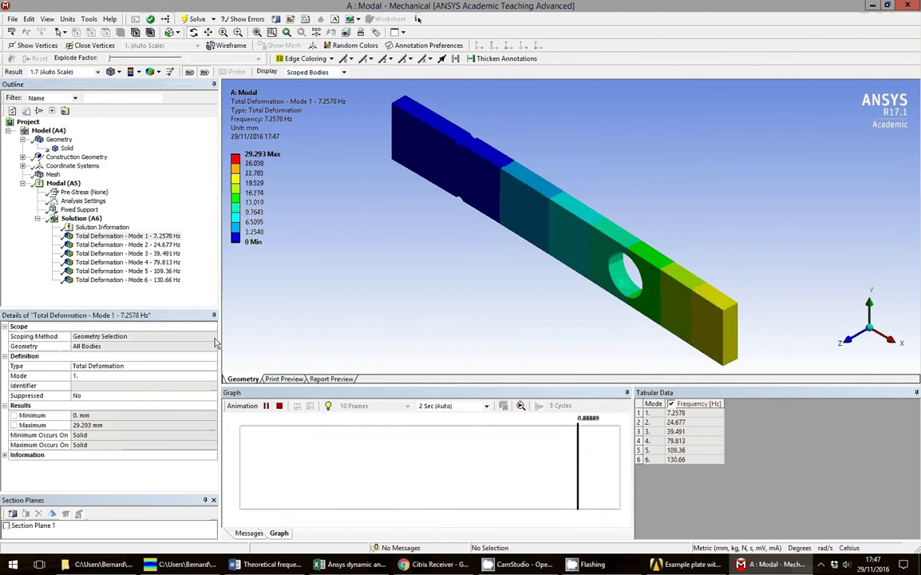
left_click(160, 245)
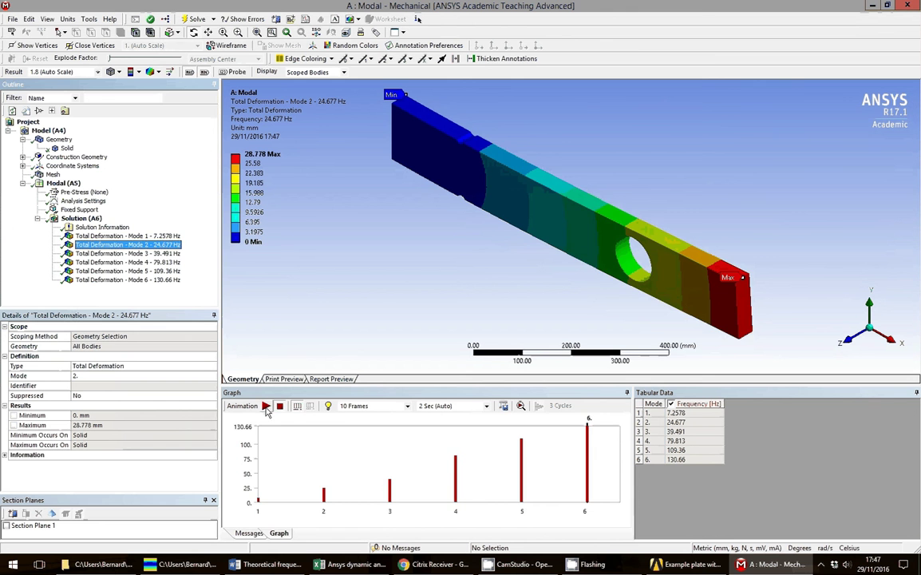
left_click(163, 254)
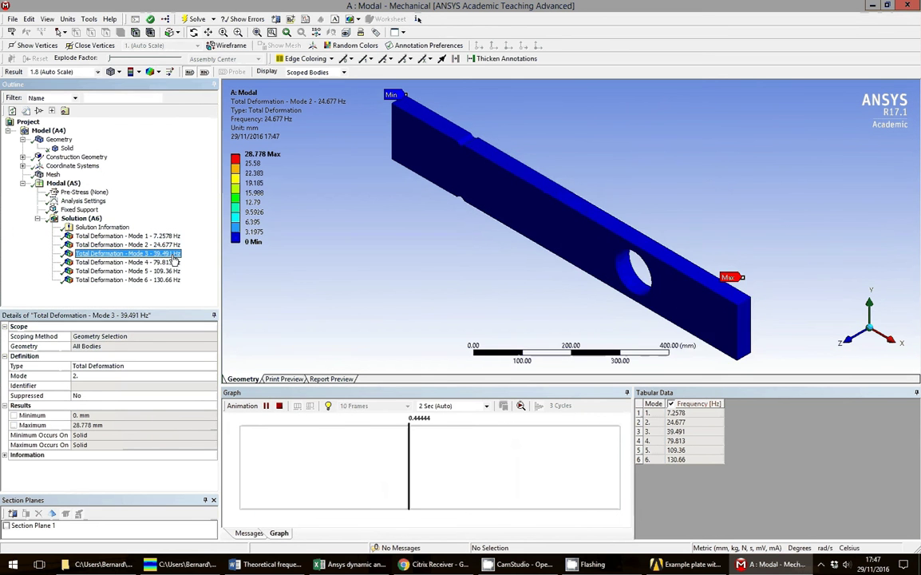
left_click(280, 405)
left_click(266, 406)
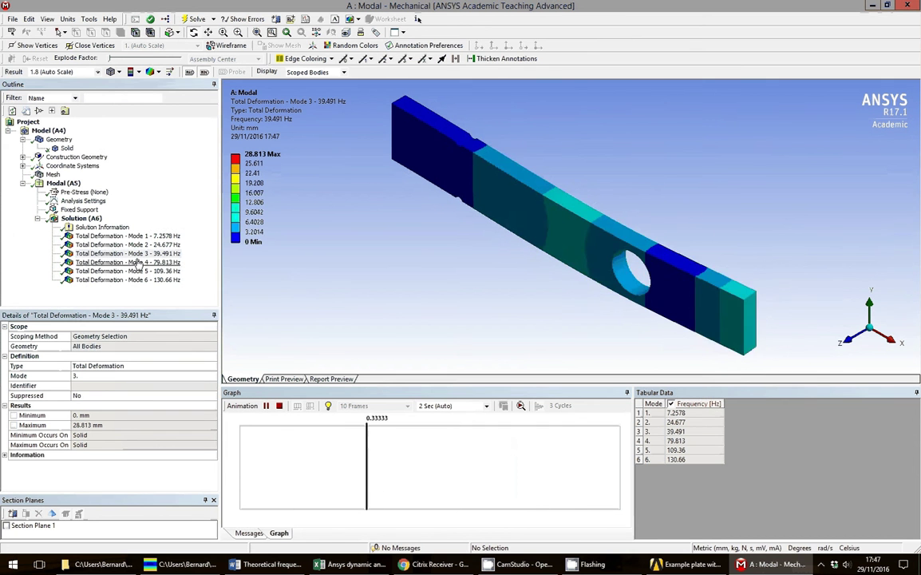
left_click(138, 262)
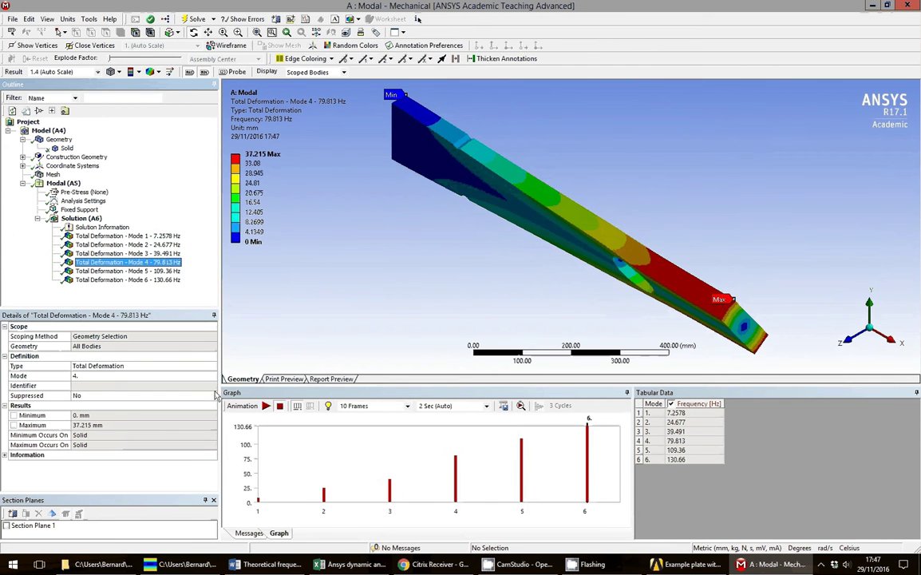
left_click(266, 405)
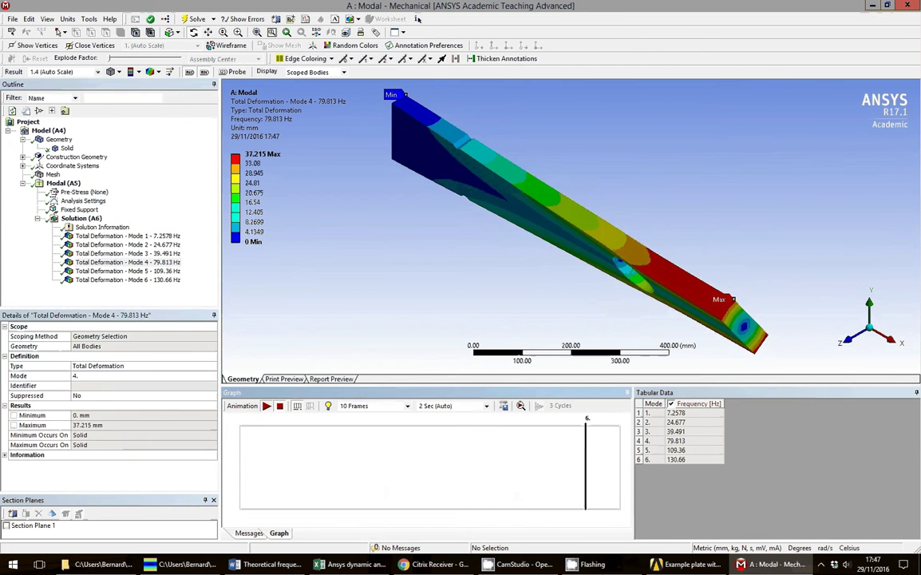
left_click(130, 271)
left_click(266, 405)
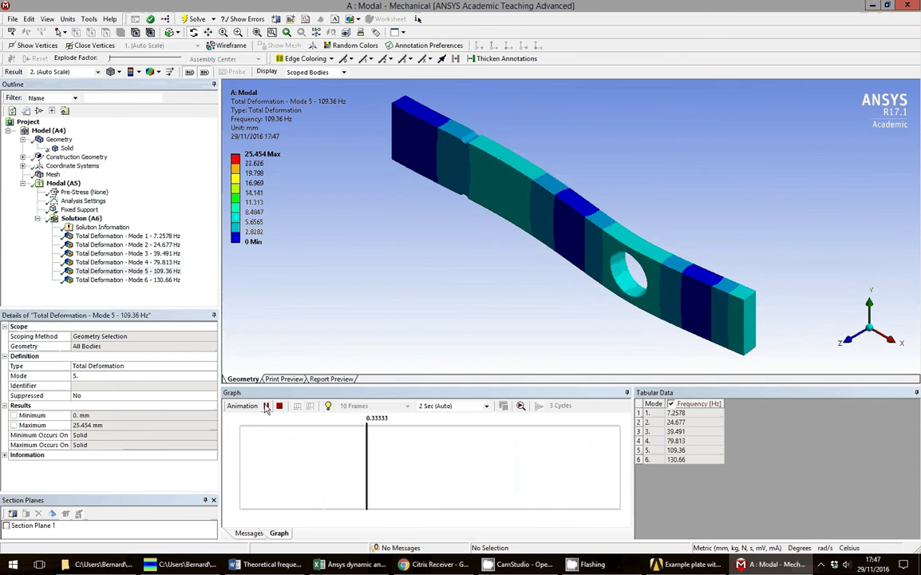
left_click(164, 280)
left_click(266, 406)
left_click(266, 406)
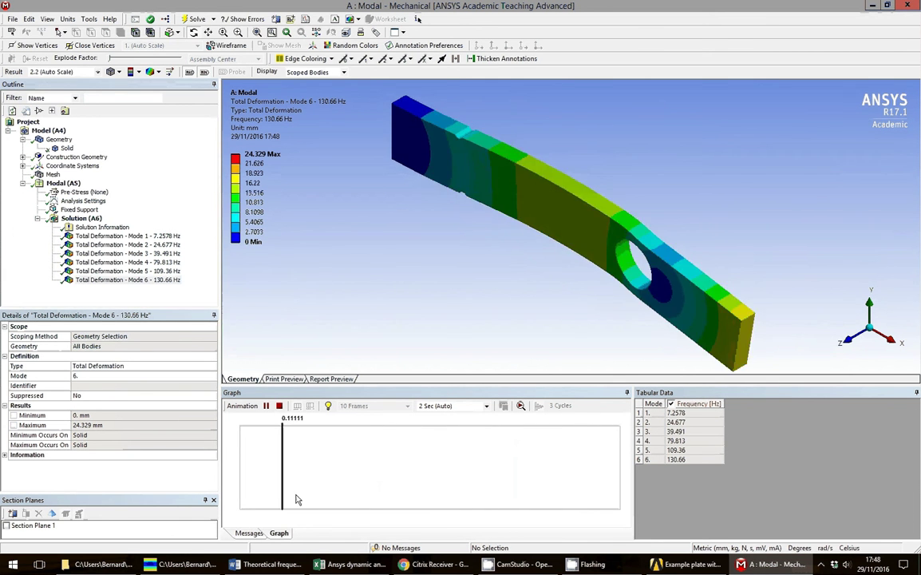
left_click(279, 407)
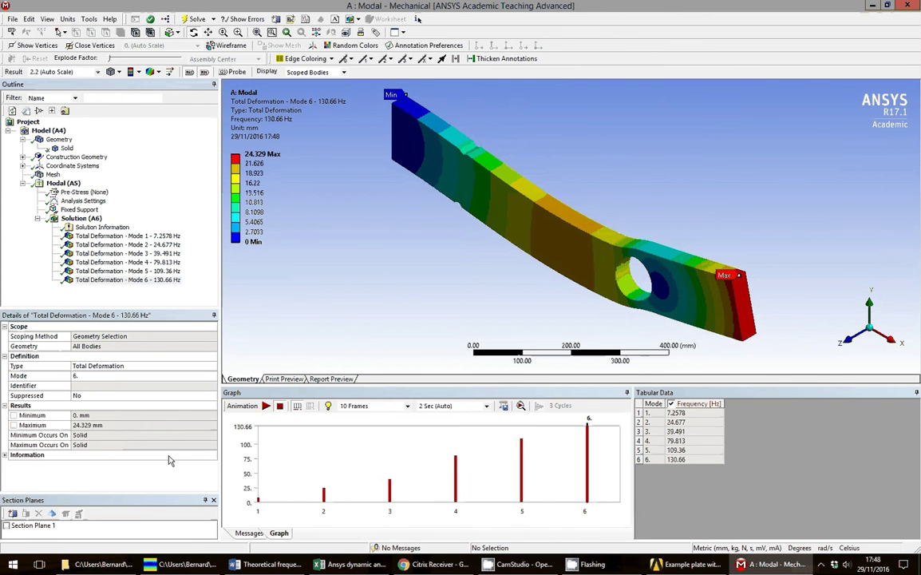